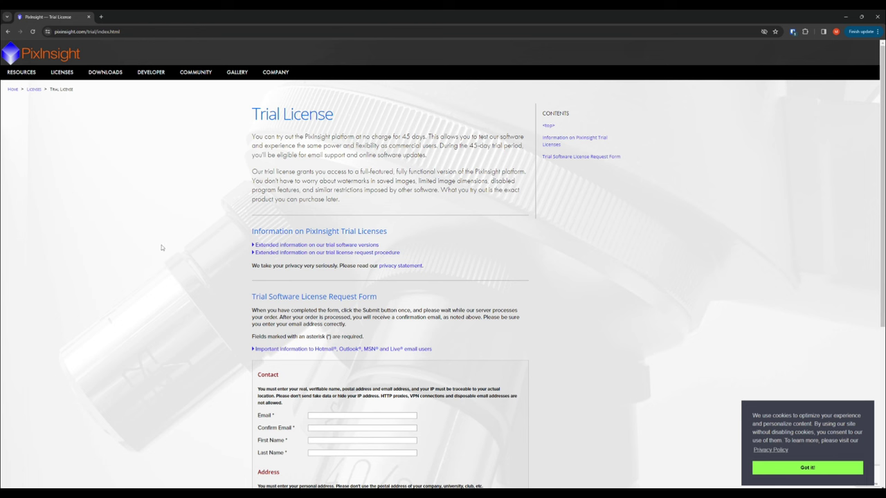
Step: Bring up the unprocessed Horsehead and Flame 2h25m.tif in Photoshop, view it at 100%, then fit it on screen
click(664, 492)
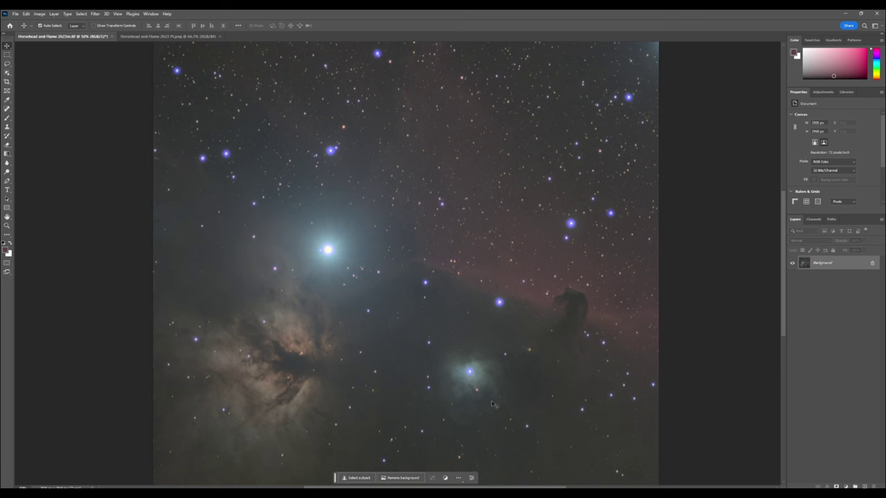
key(ctrl+1)
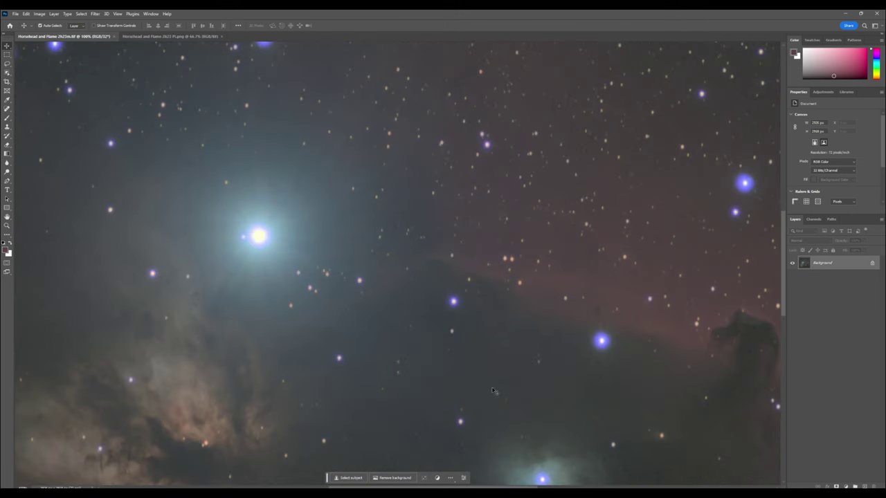
scroll(415, 387, down, 3)
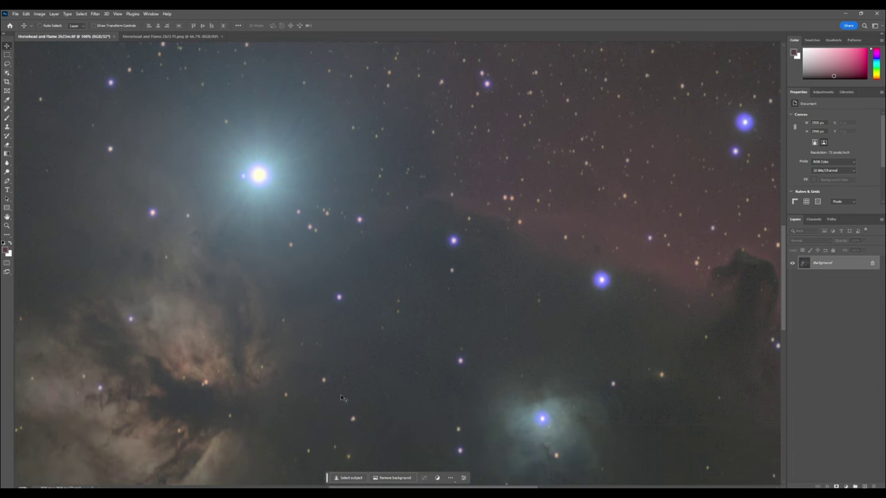
key(ctrl+0)
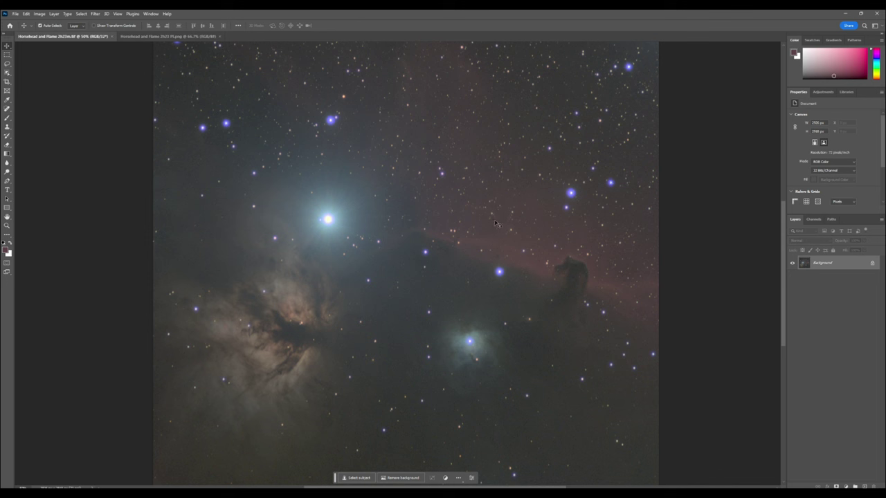
Step: Show the processed PI.png at 100% and toggle it against the unprocessed .tif
click(126, 39)
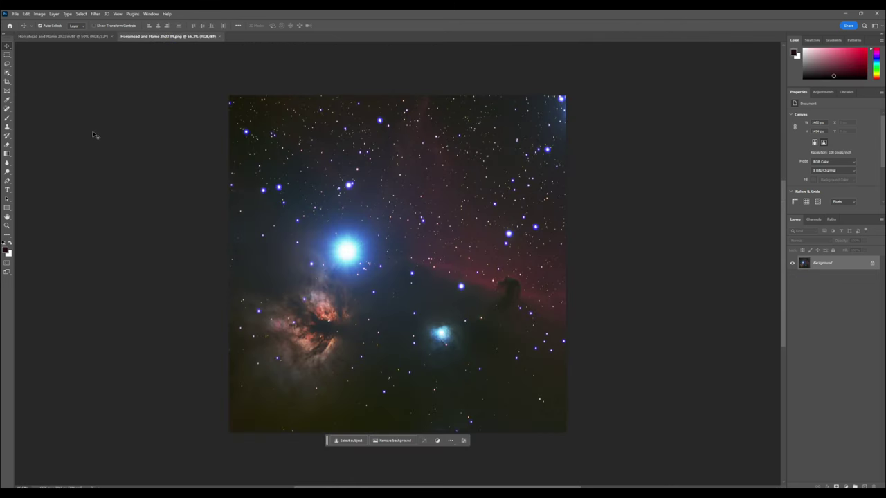
key(ctrl+1)
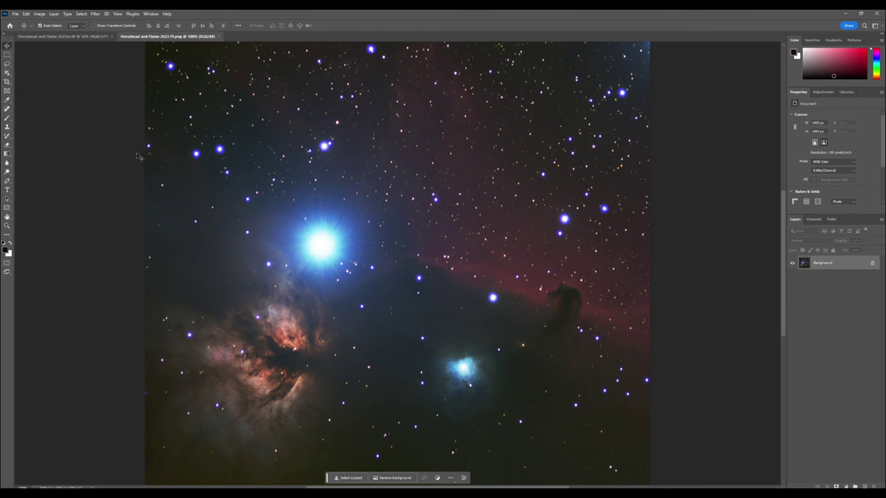
click(77, 38)
click(138, 37)
click(82, 38)
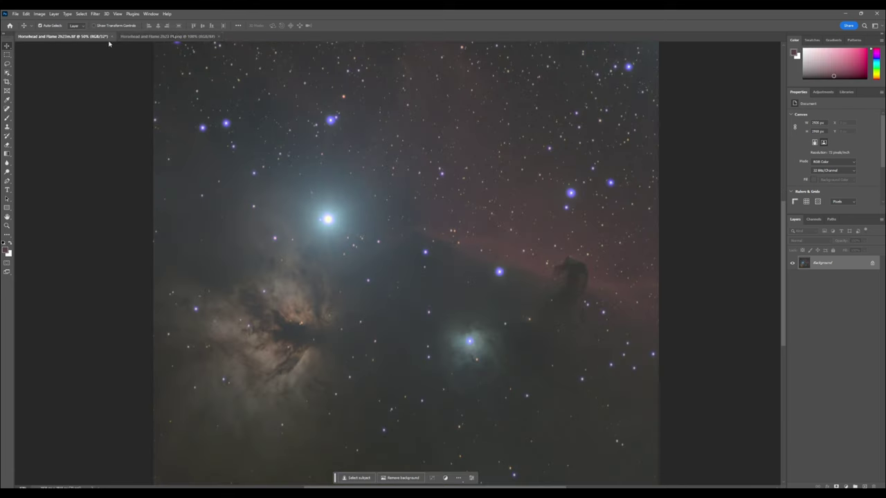
click(167, 39)
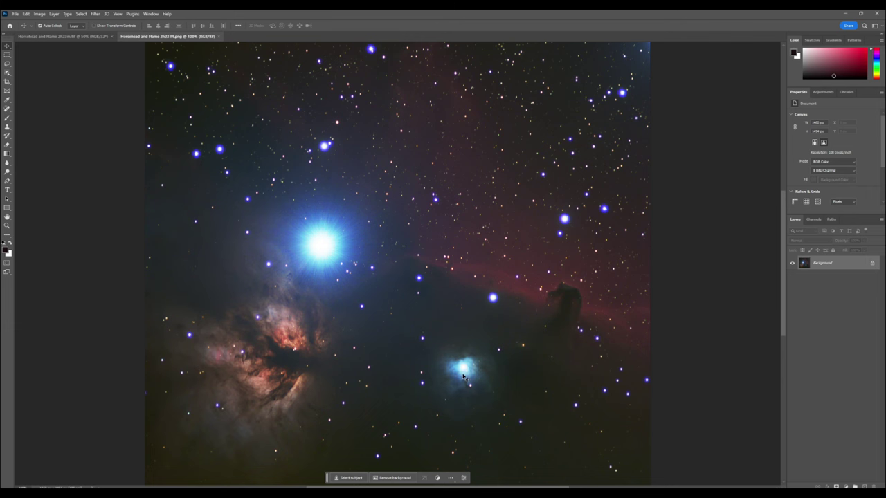
Step: Keep comparing the brighter PNG and duller TIF, zooming to 200%, fit, and 66.7%
click(62, 36)
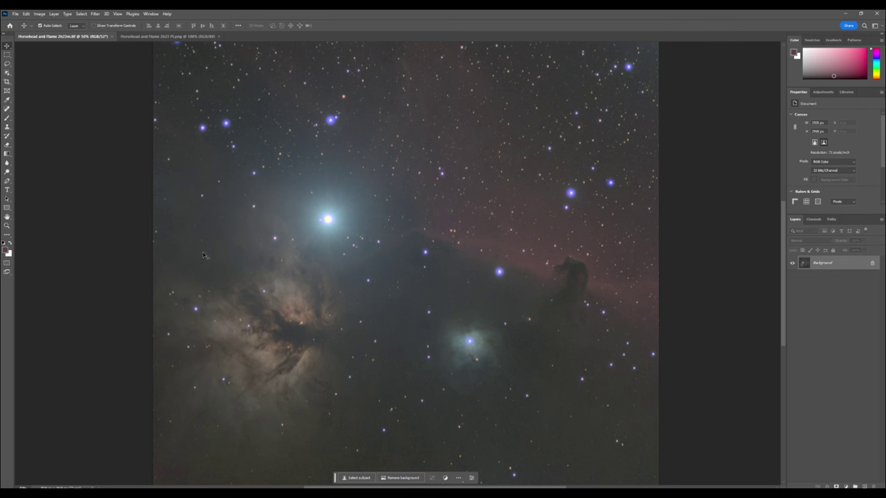
click(149, 36)
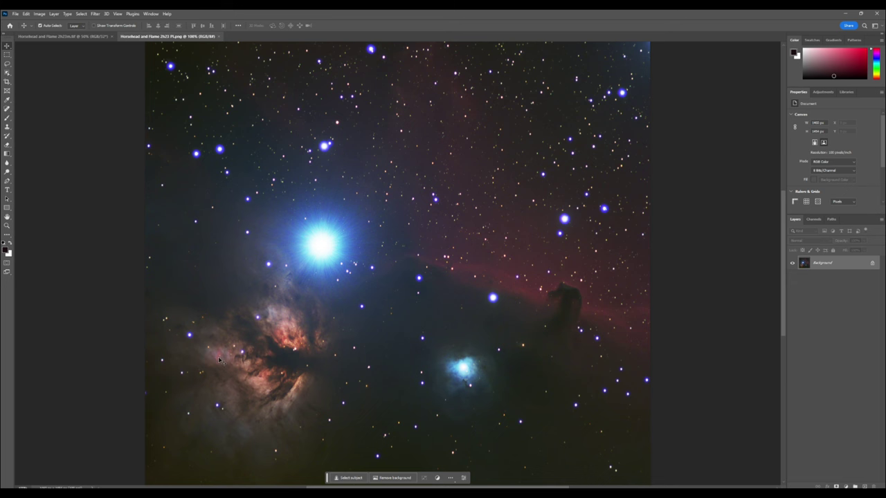
click(66, 36)
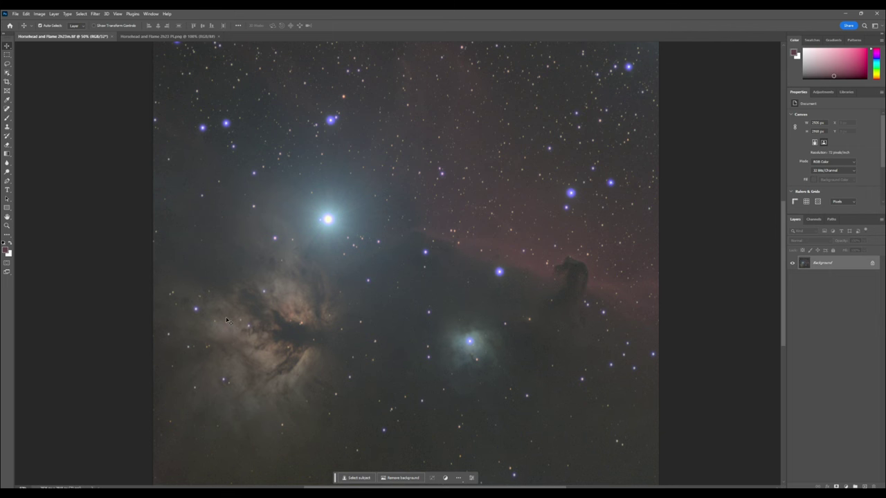
key(ctrl+Tab)
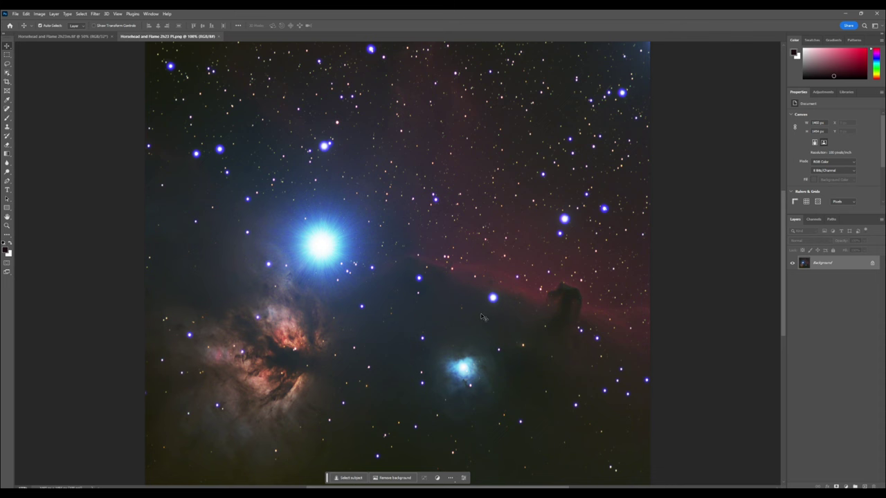
key(ctrl+plus)
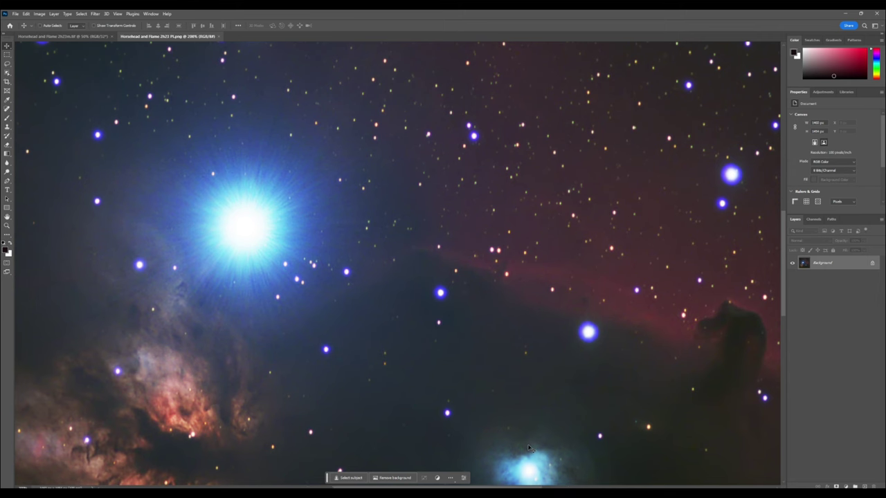
key(ctrl+0)
click(72, 36)
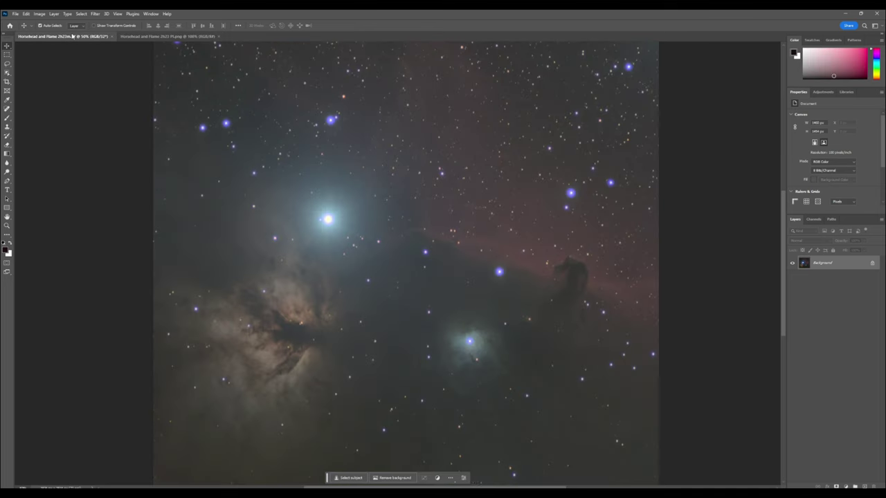
key(ctrl+plus)
Step: Alternate between the 8-bit processed PNG and 32-bit unprocessed TIF, ending on the PNG
key(ctrl+Tab)
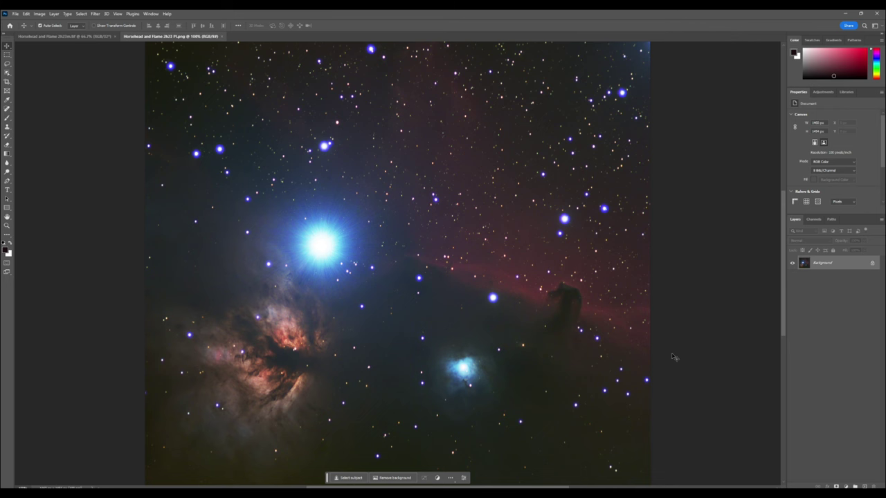
click(62, 36)
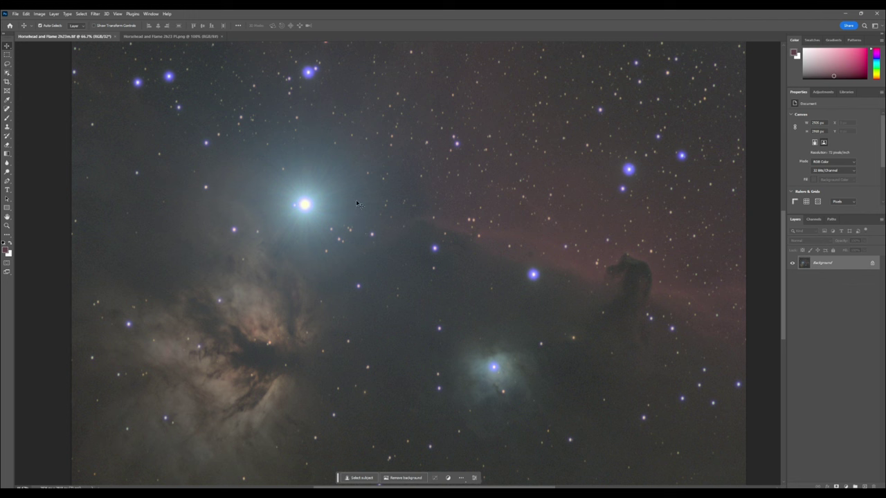
click(139, 37)
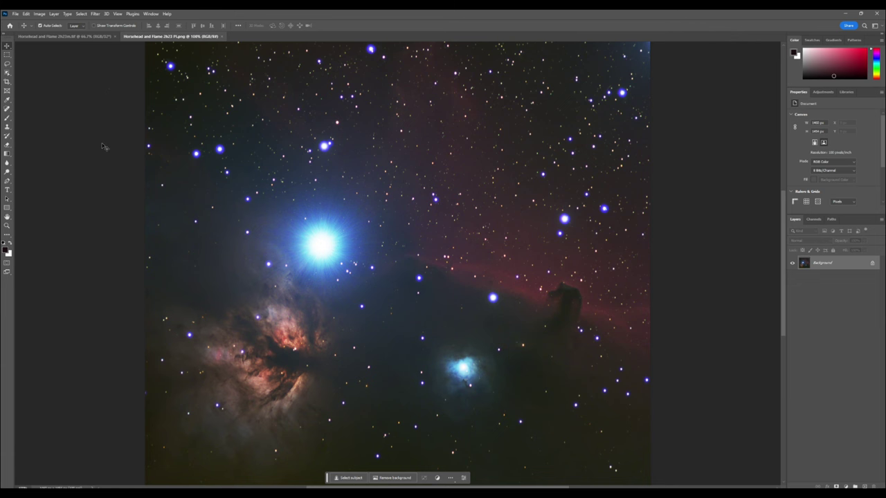
click(93, 36)
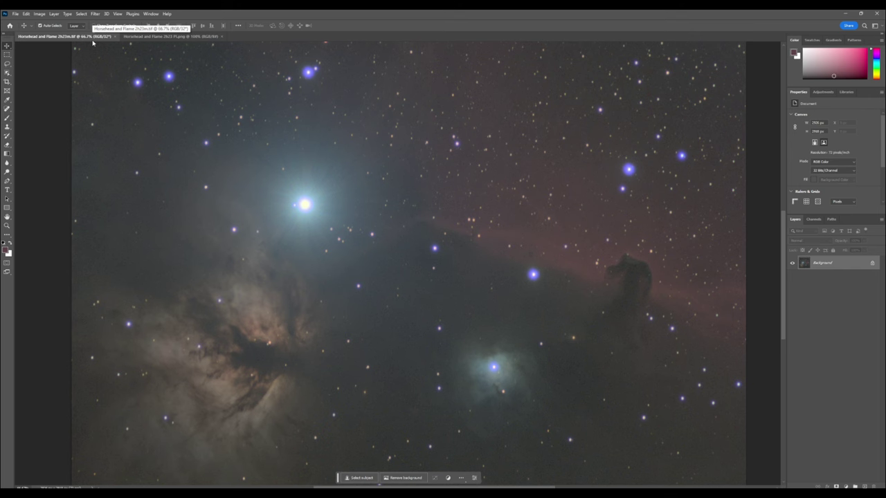
click(173, 39)
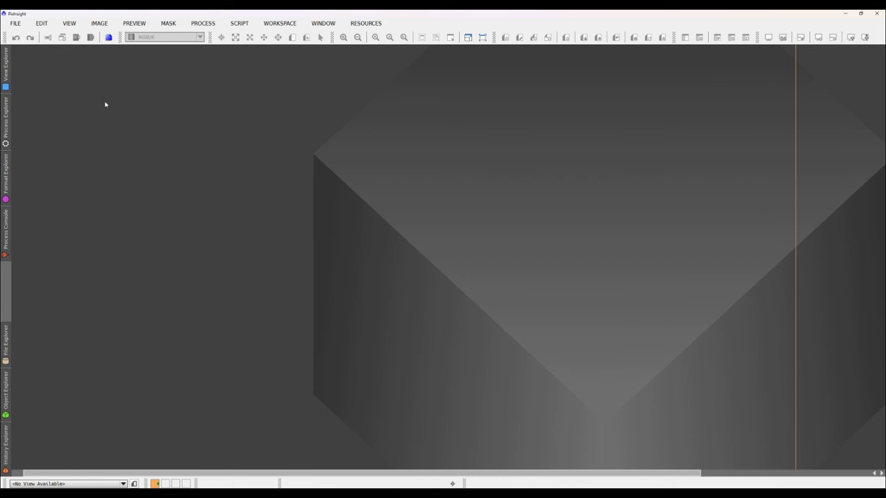
Step: Open Autosave.tif from the Light folder through File > Open
click(21, 26)
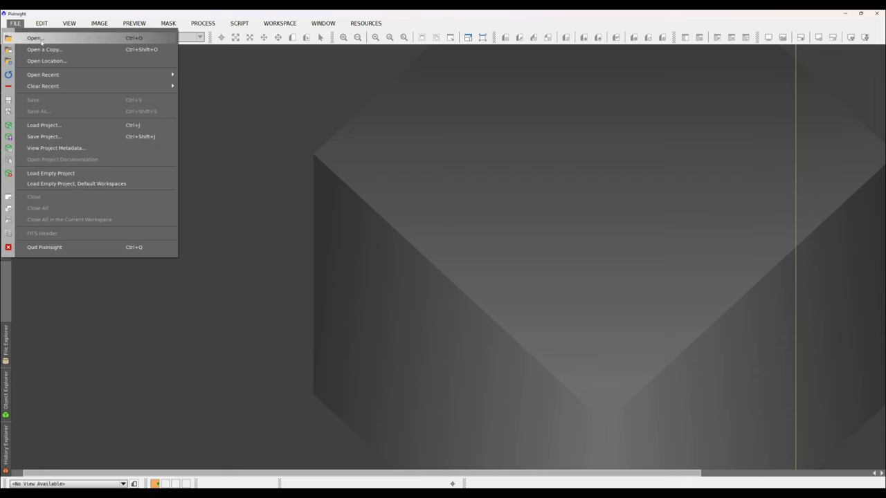
click(29, 40)
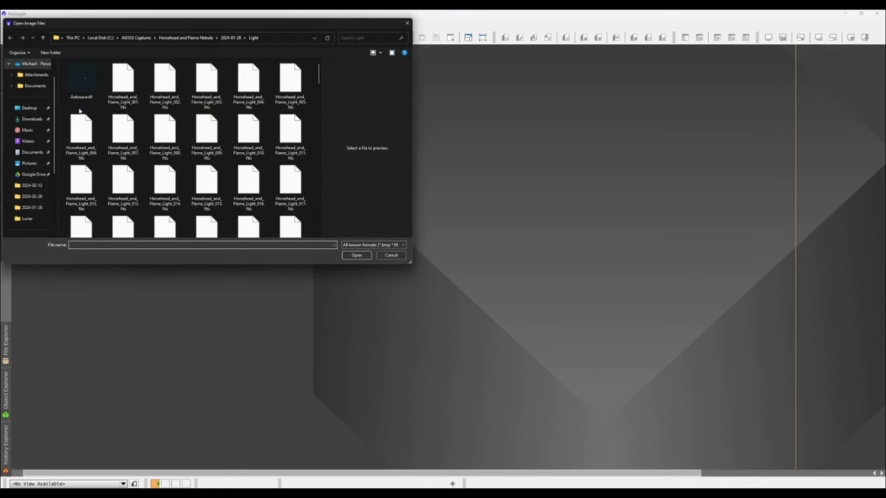
click(81, 80)
click(356, 256)
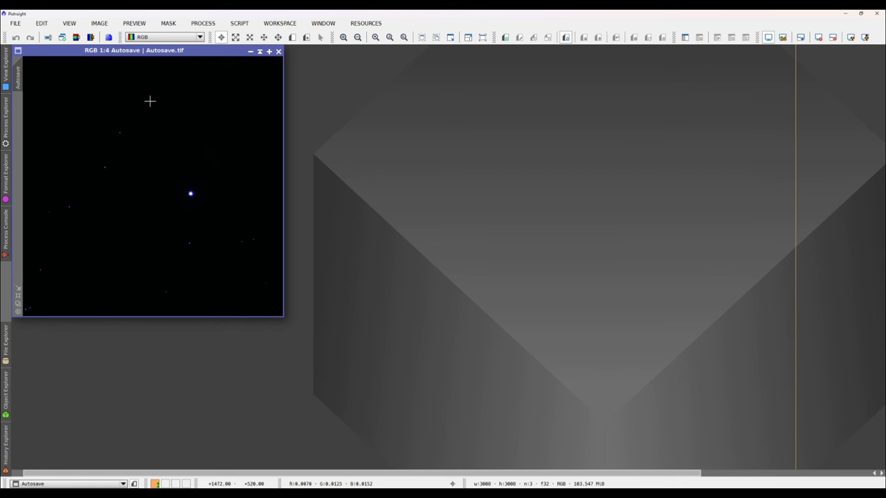
Step: Check the Autosave view properties, then browse the PROCESS menu to the full All Processes list
click(6, 70)
click(16, 24)
mouse_move(32, 26)
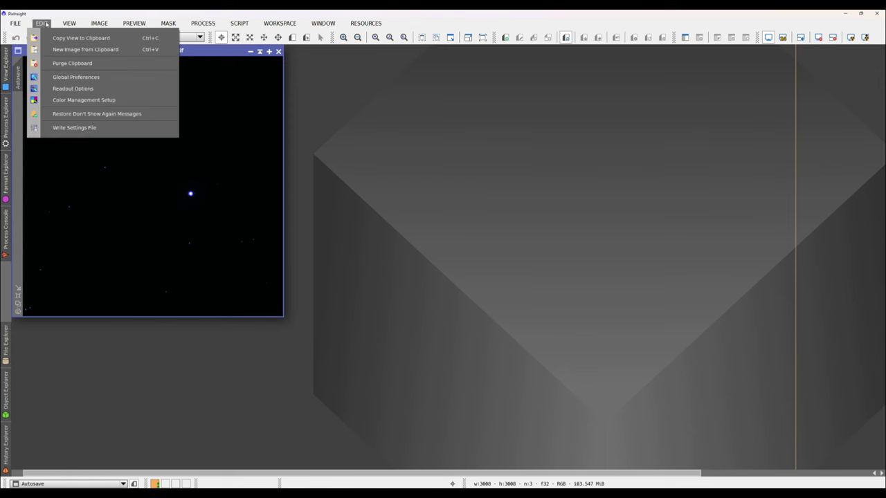
mouse_move(63, 25)
mouse_move(99, 23)
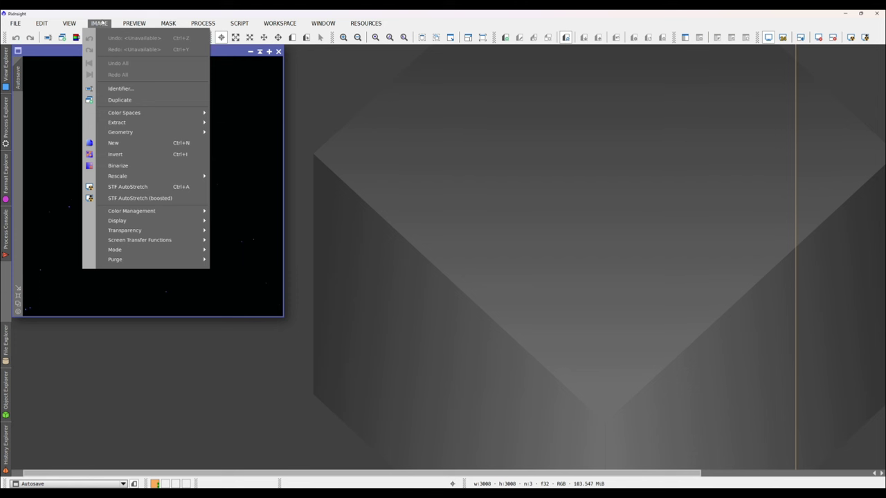
mouse_move(146, 24)
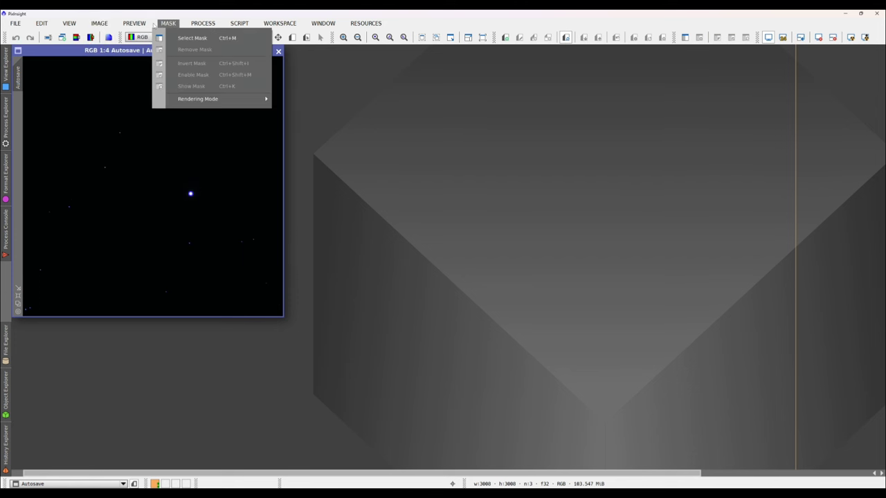
mouse_move(199, 25)
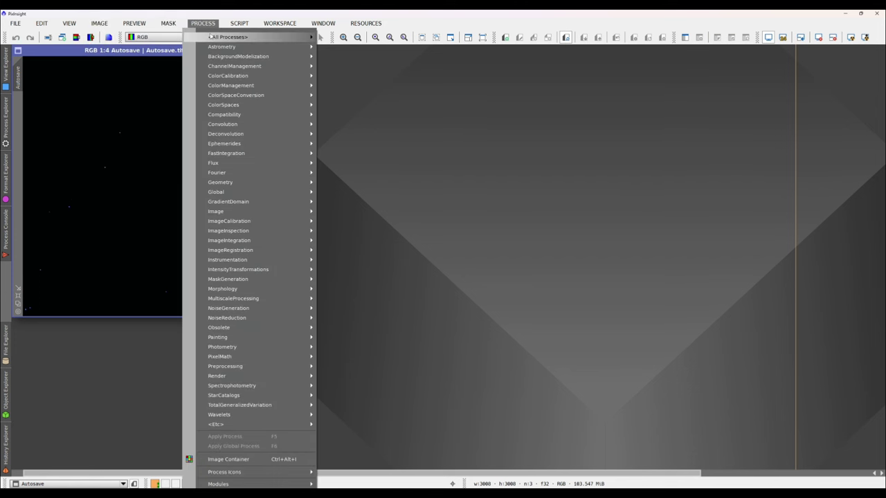
mouse_move(281, 299)
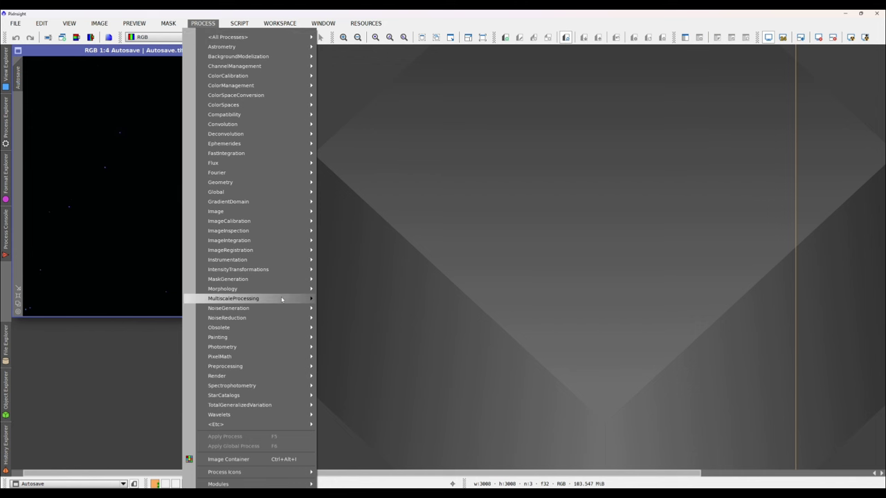
mouse_move(281, 133)
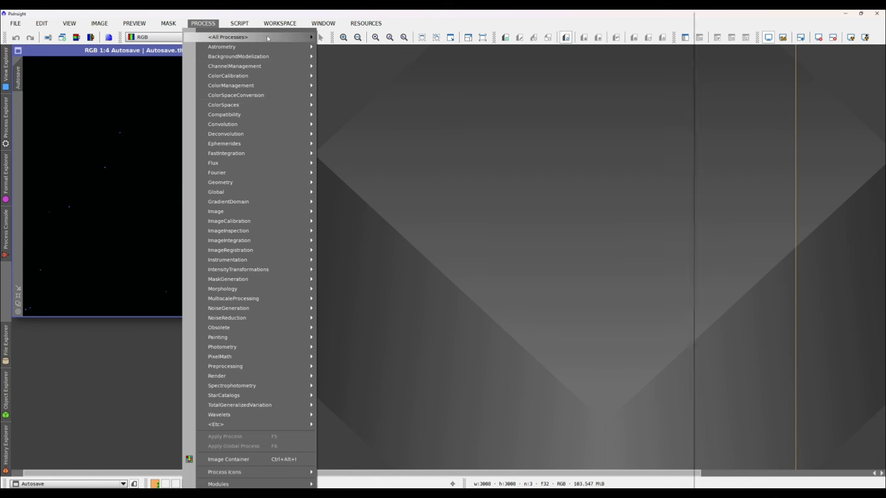
mouse_move(267, 38)
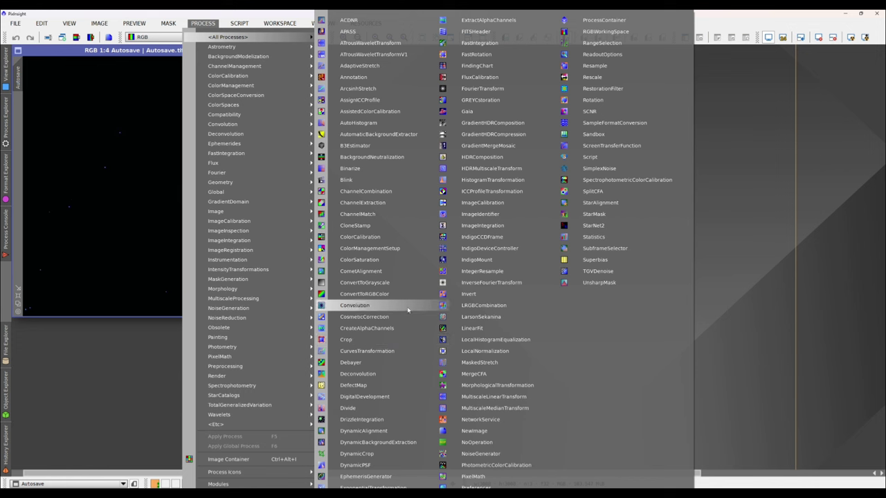
Step: Open CurvesTransformation, drag in two trial curve points, and close it without applying
click(372, 353)
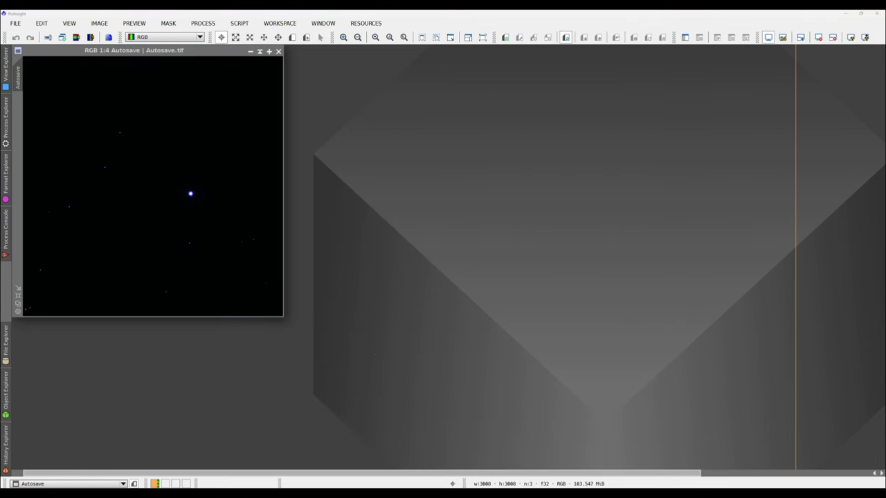
drag(348, 90, 422, 129)
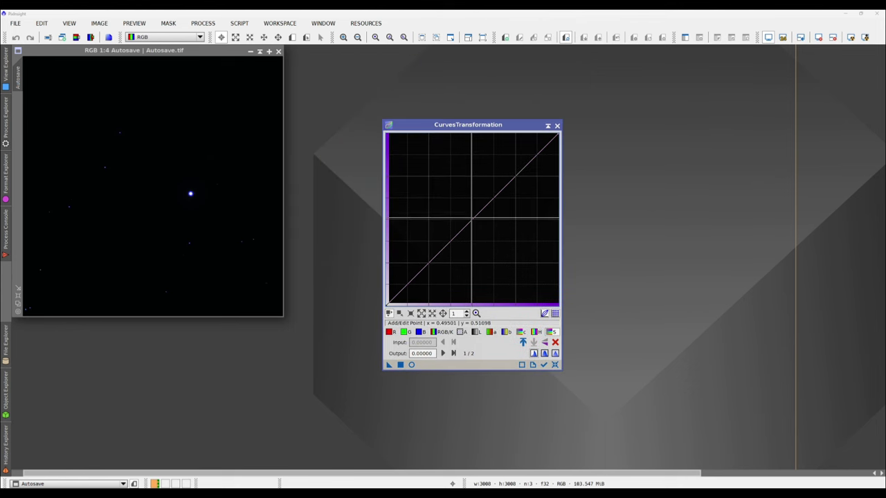
drag(471, 218, 450, 204)
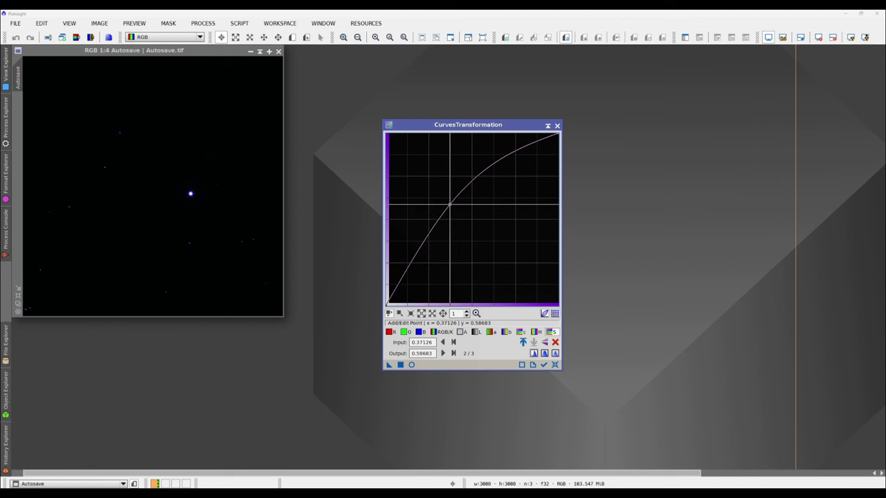
drag(425, 243, 411, 223)
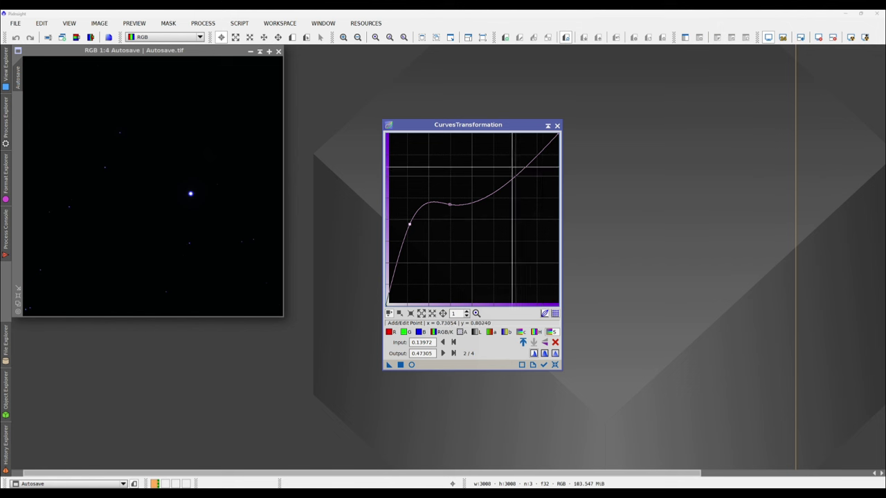
click(557, 126)
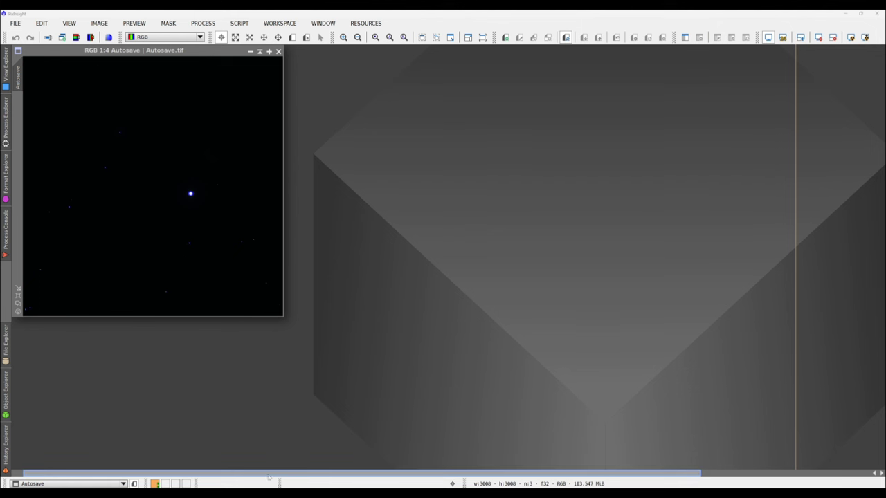
Step: Scroll the workspace to reveal the process icons and move the Autosave window toward the centre
drag(66, 473, 124, 472)
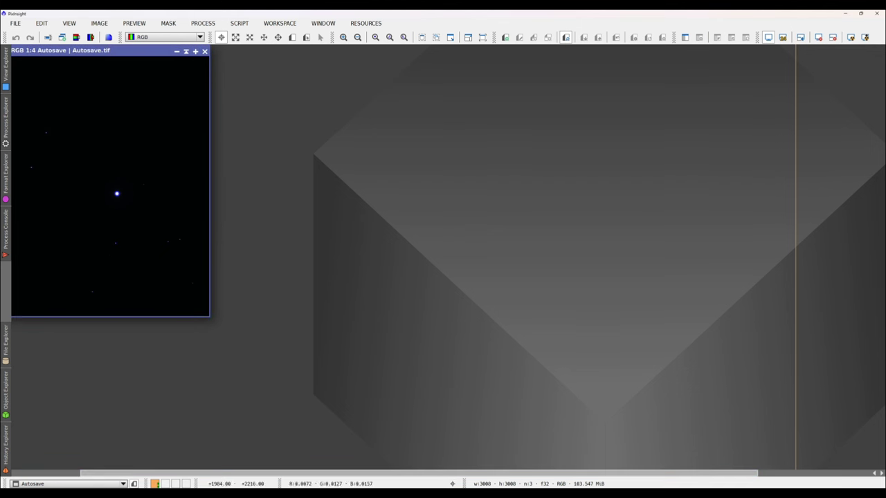
drag(103, 52, 274, 72)
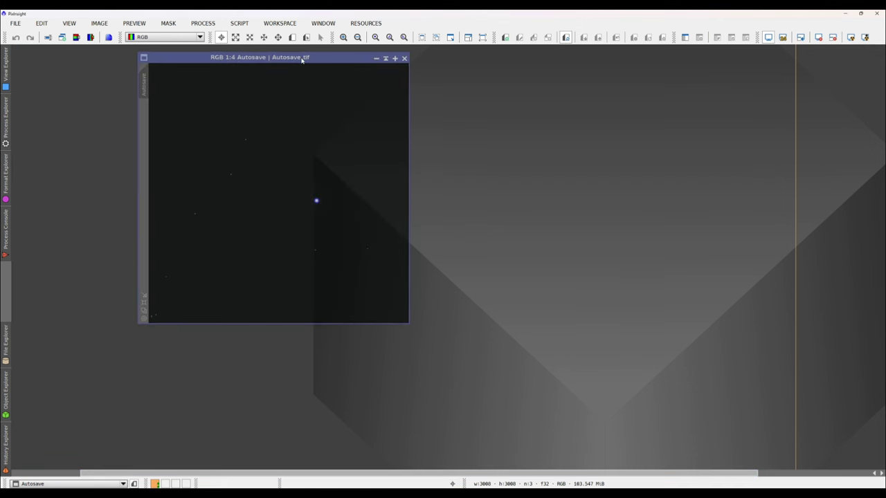
drag(301, 59, 314, 66)
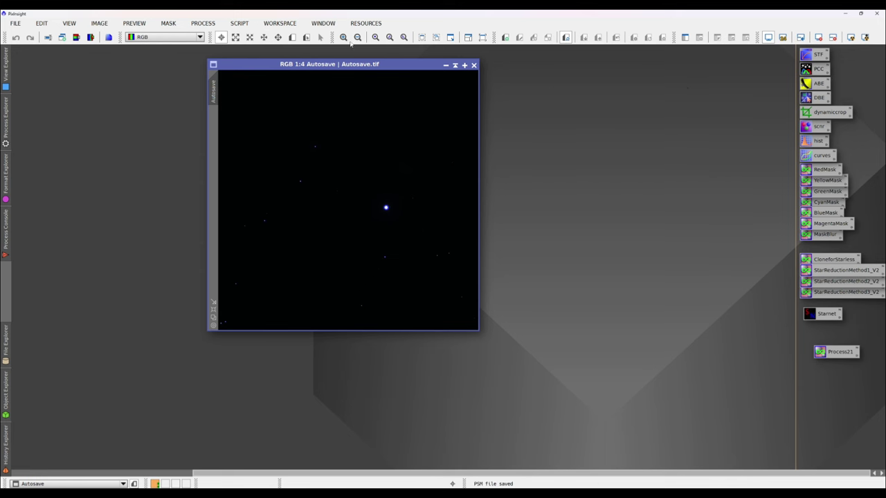
Step: Open the All Processes list and dismiss it without launching anything
click(200, 23)
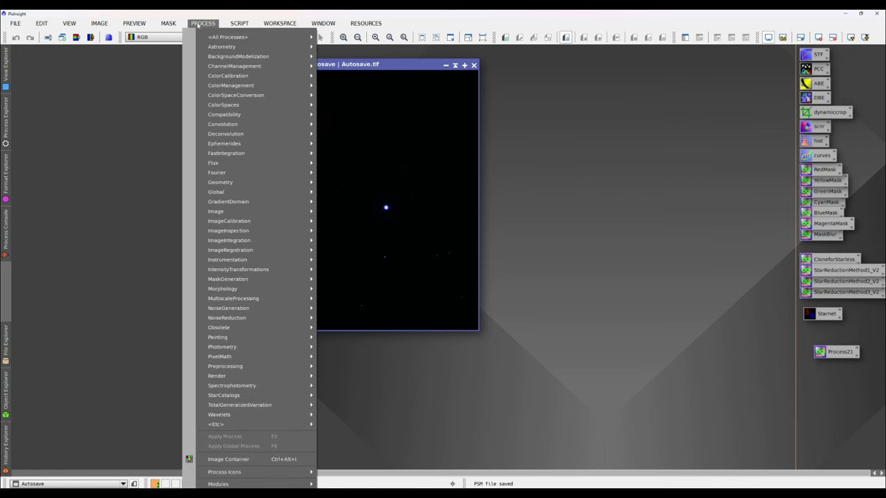
mouse_move(237, 42)
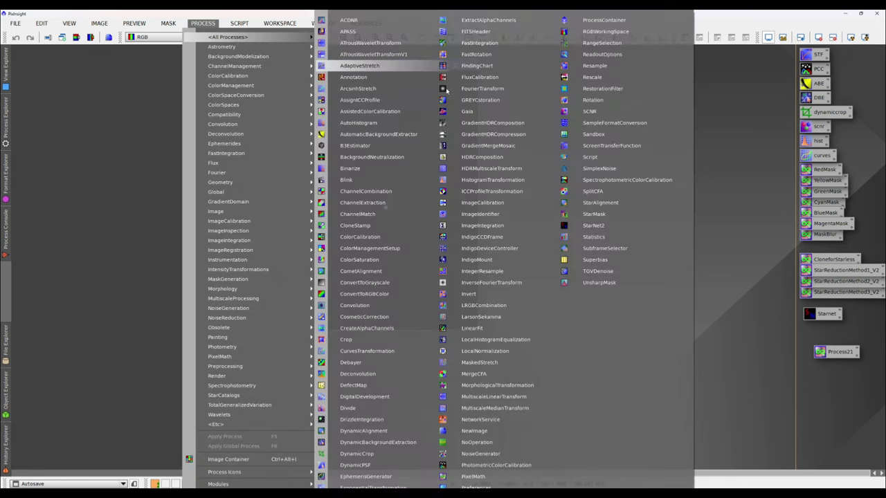
click(767, 117)
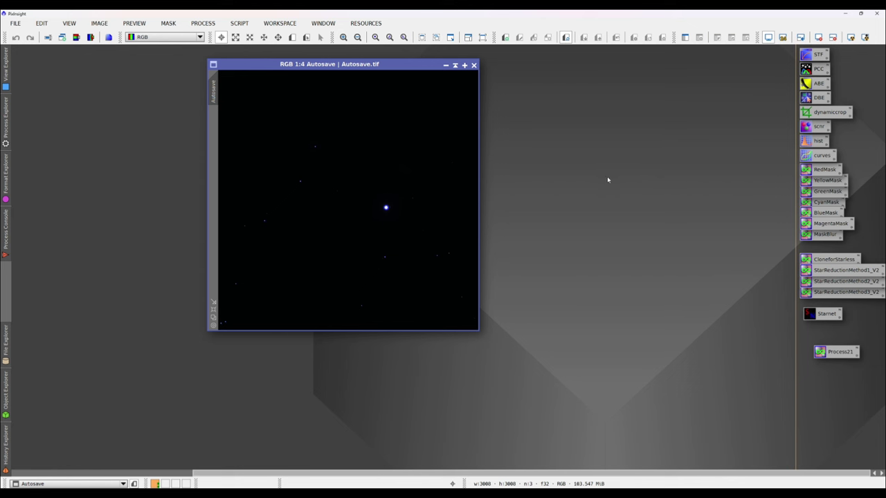
Step: Open the saved STF icon, position the ScreenTransferFunction window, and auto-stretch the Autosave display
click(811, 57)
double_click(816, 54)
drag(730, 302, 620, 105)
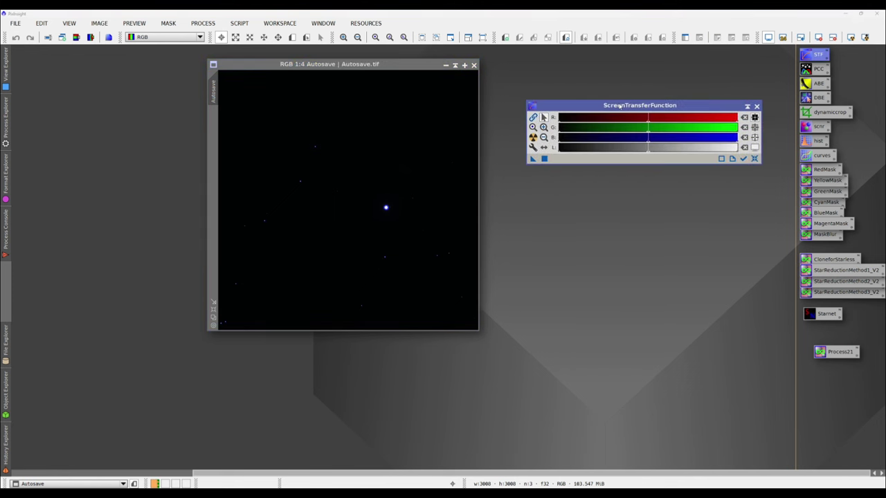
drag(619, 108, 625, 95)
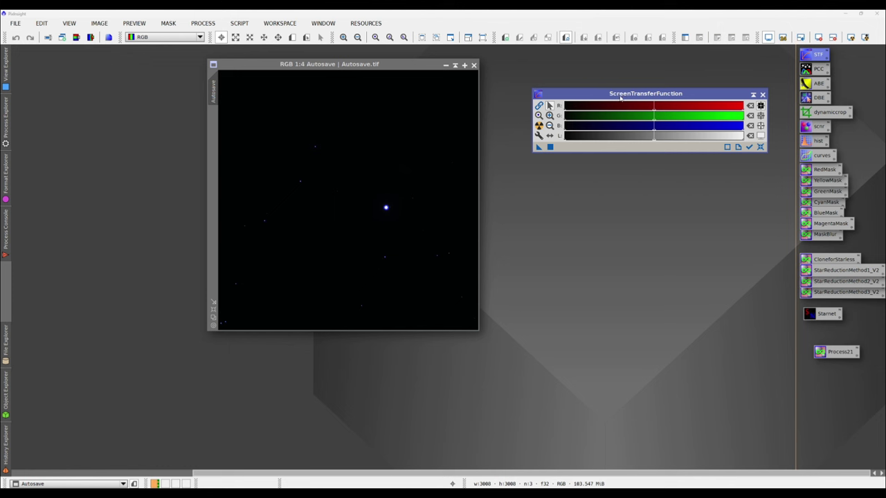
drag(620, 97, 594, 101)
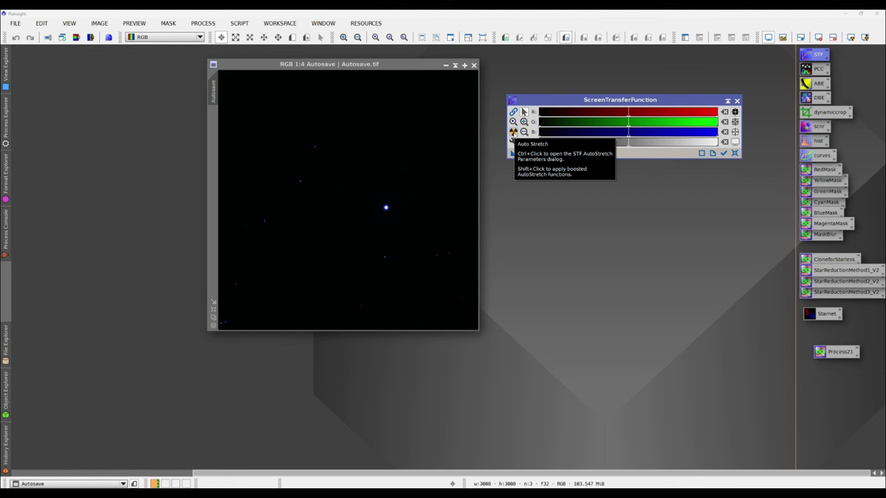
click(513, 133)
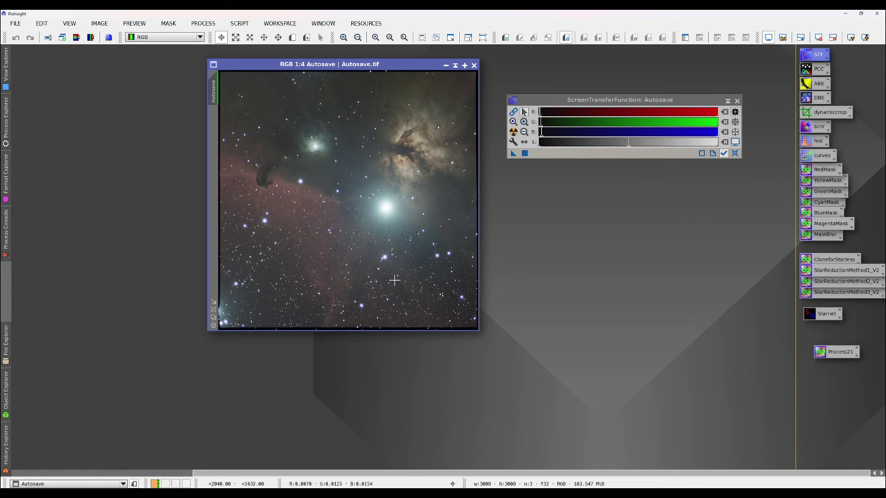
mouse_move(664, 493)
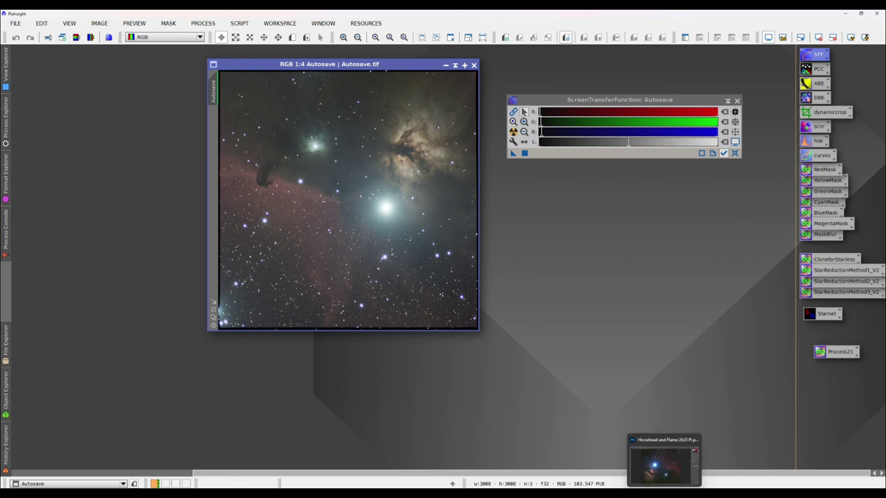
click(664, 462)
click(62, 35)
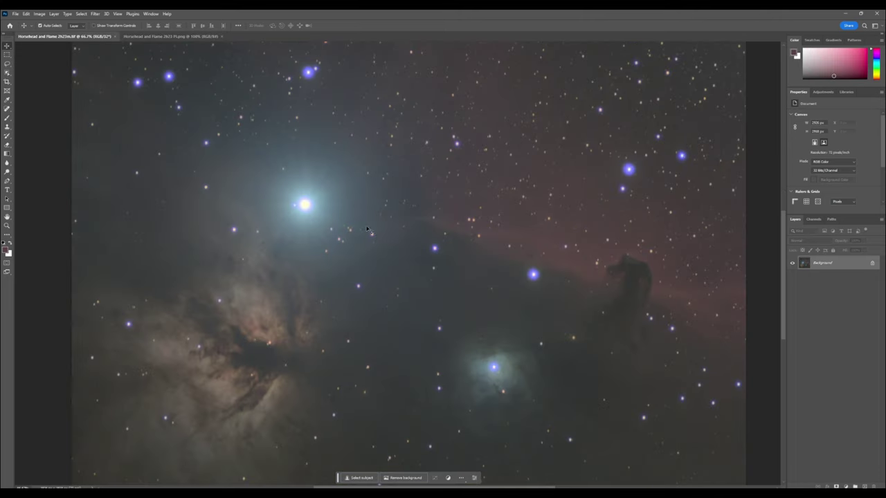
key(ctrl+minus)
key(ctrl+minus)
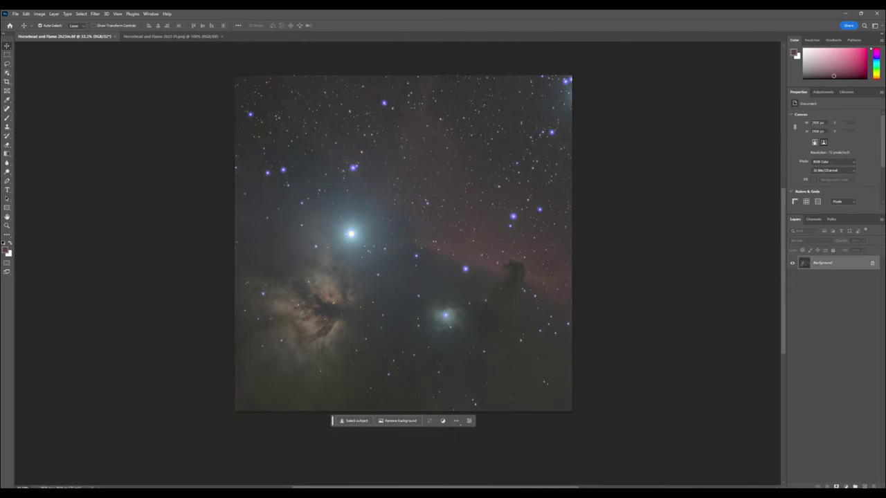
mouse_move(662, 493)
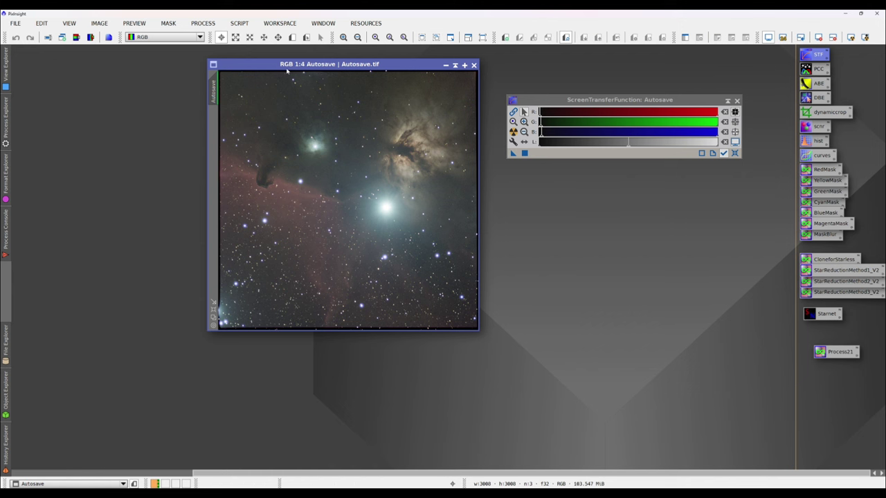
Step: Rearrange the image and STF windows, then open the saved PCC icon's PhotometricColorCalibration settings beside them
drag(286, 70, 261, 109)
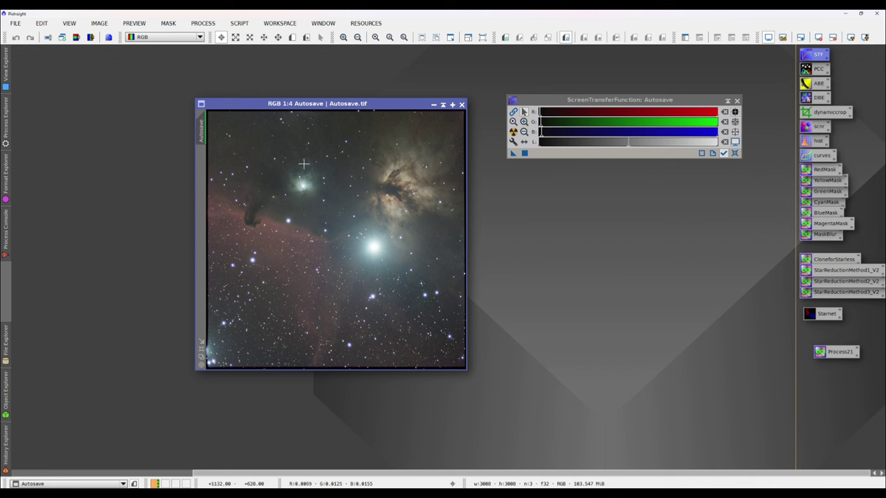
drag(665, 101, 653, 54)
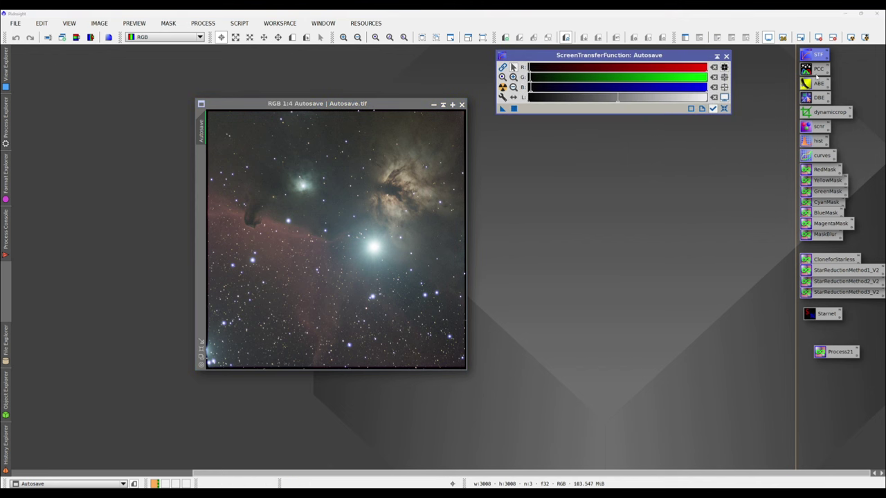
click(812, 70)
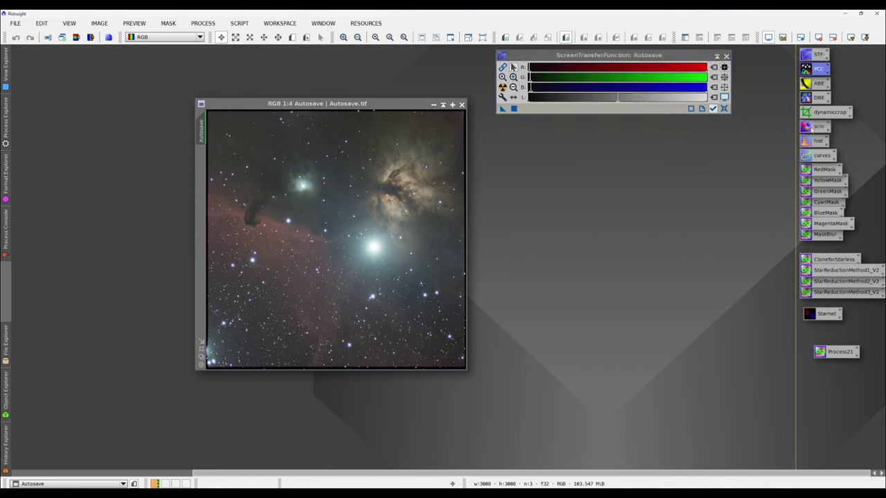
drag(781, 245, 615, 148)
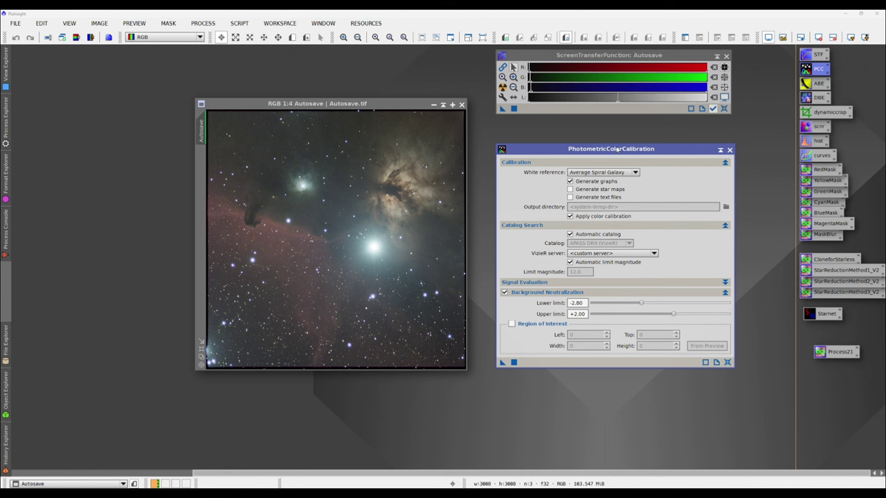
drag(613, 150, 604, 147)
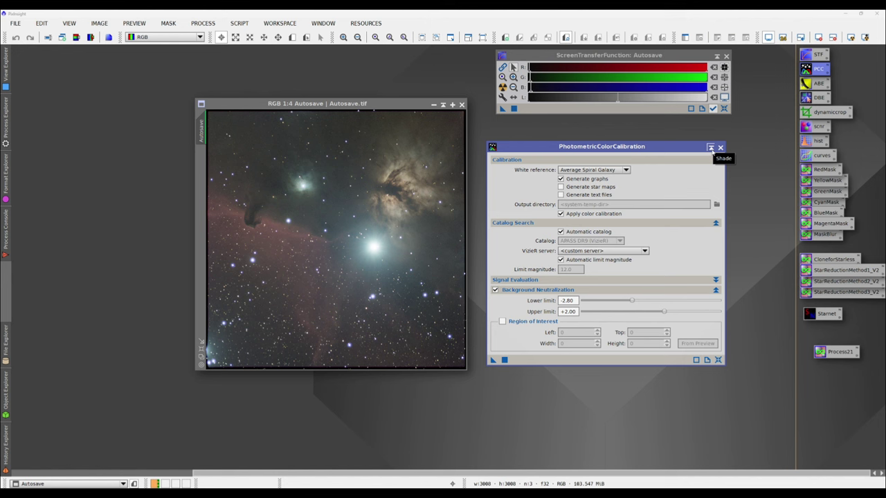
click(711, 148)
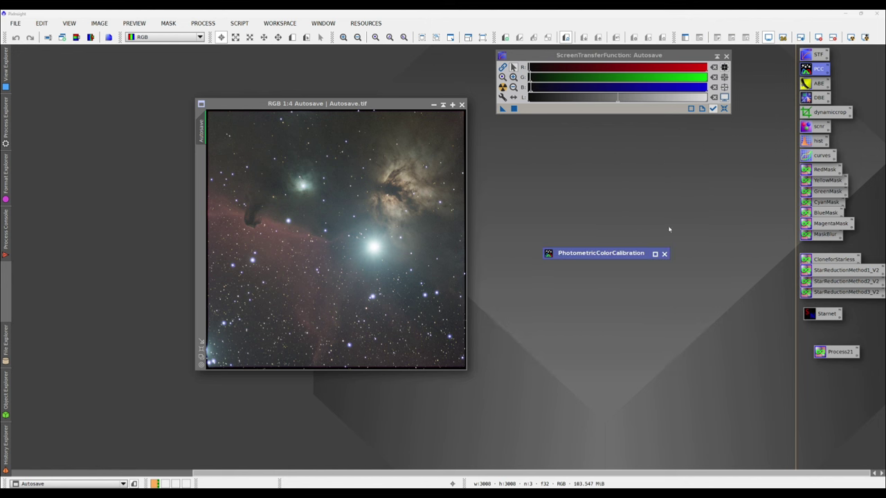
mouse_move(600, 255)
mouse_down()
mouse_move(602, 285)
mouse_move(596, 241)
mouse_move(568, 193)
mouse_up()
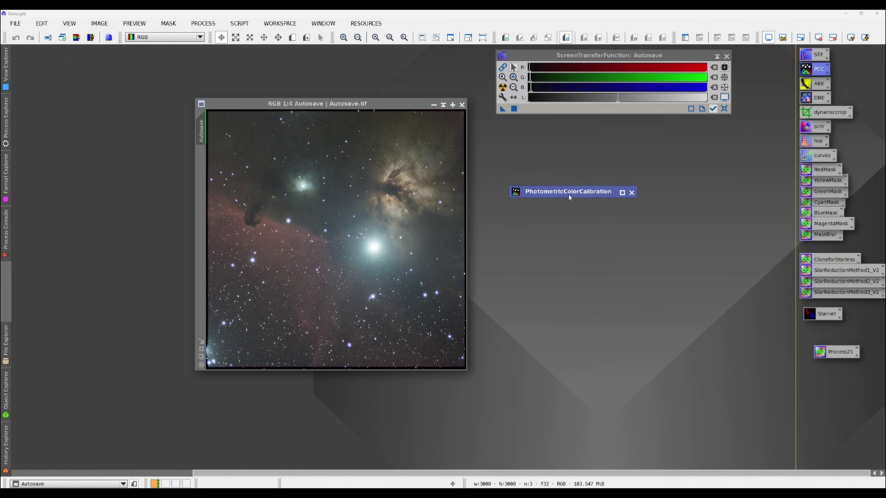
click(622, 193)
drag(529, 151, 553, 151)
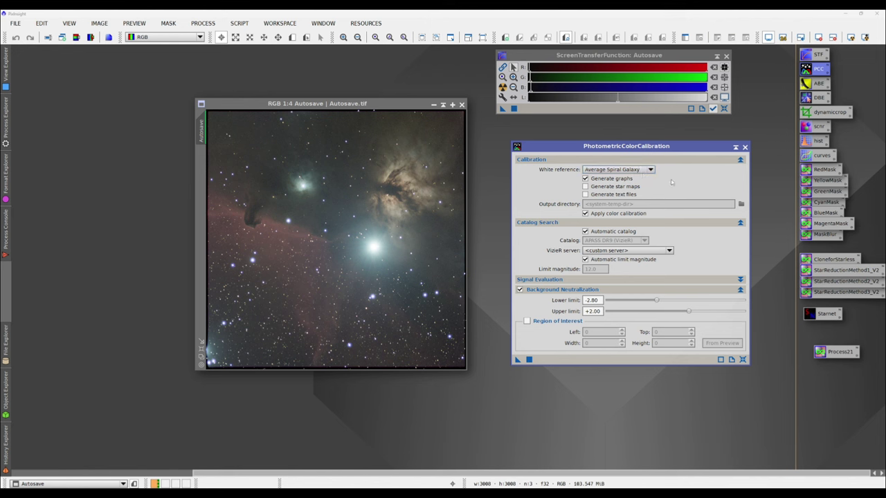
Step: Close PhotometricColorCalibration, open the curves icon, and lift a point to 0.28543 → 0.58283
click(744, 147)
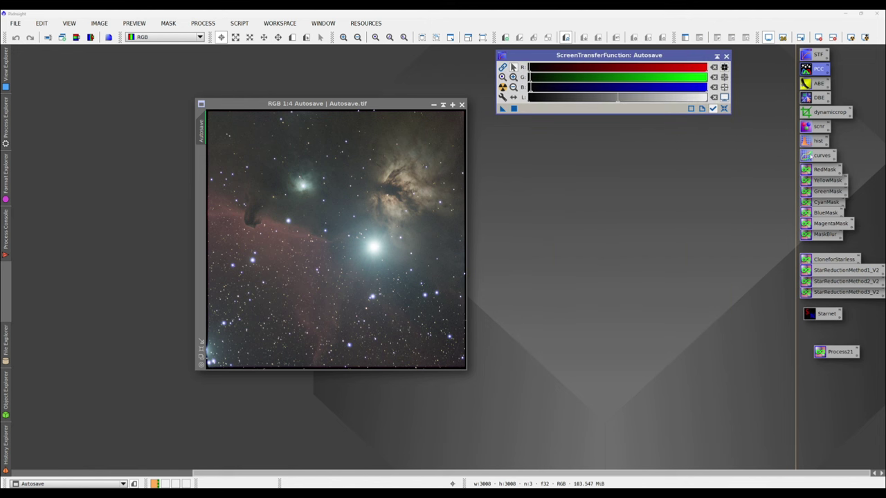
double_click(821, 155)
drag(422, 126, 576, 143)
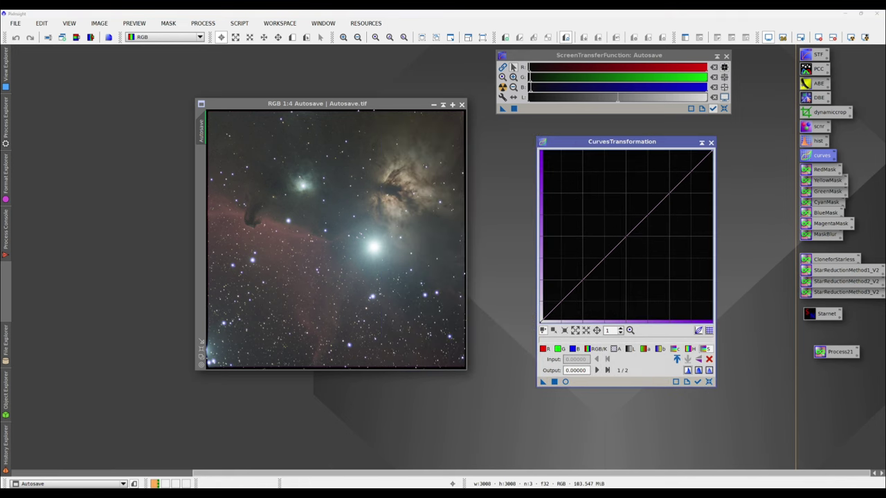
drag(622, 236, 588, 222)
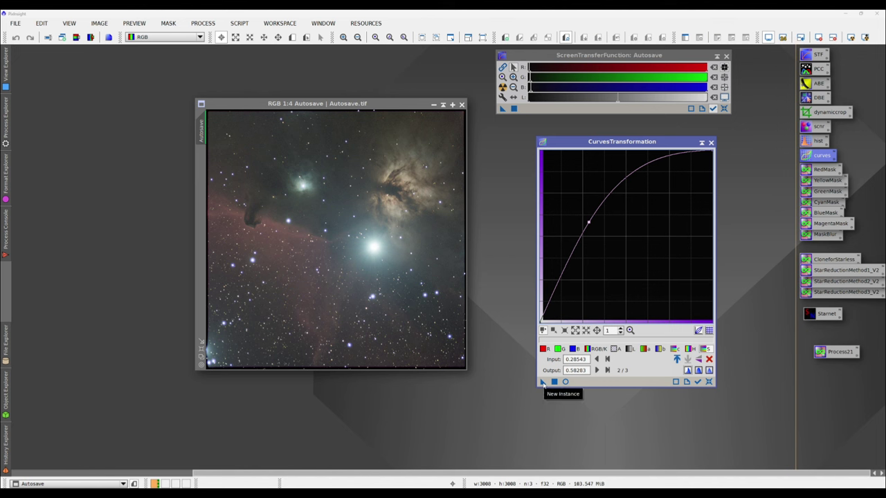
Step: Apply the curve to Autosave, then reset it and lift one point to 0.333/0.571
drag(543, 383, 266, 224)
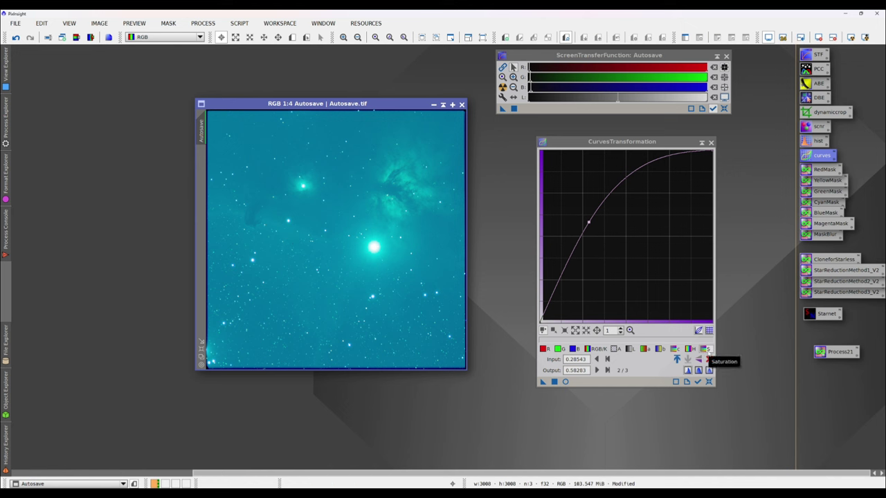
click(595, 349)
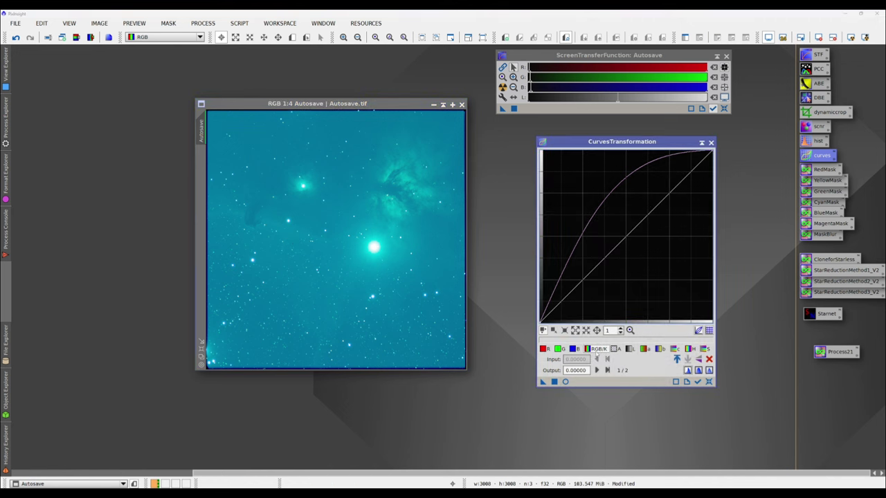
click(709, 382)
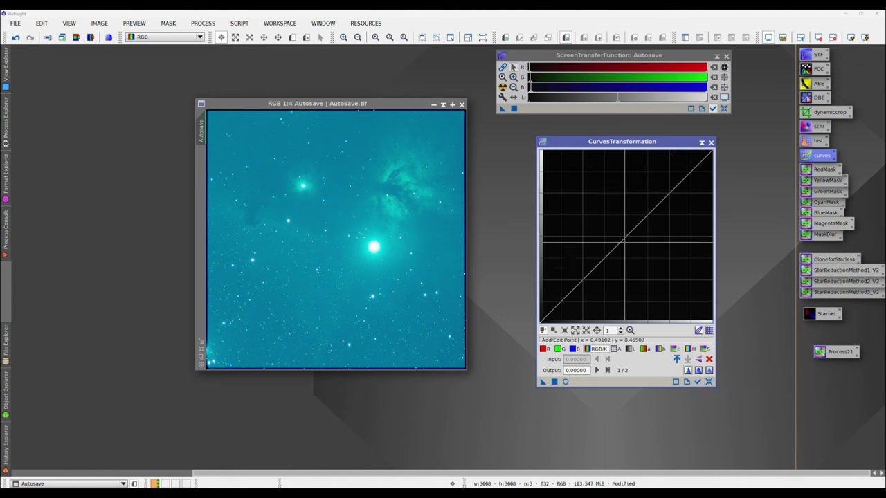
drag(599, 243, 596, 224)
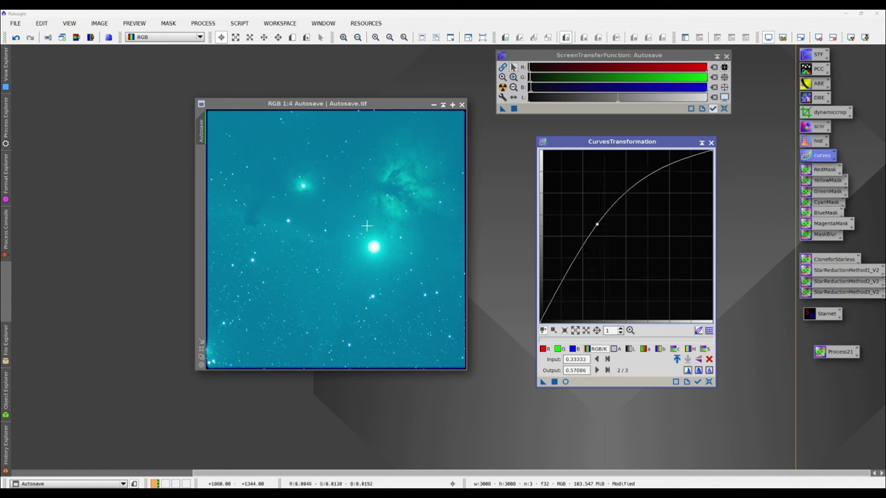
Step: Undo the cyan curve, apply the new brightening curve, then undo that as well
click(44, 24)
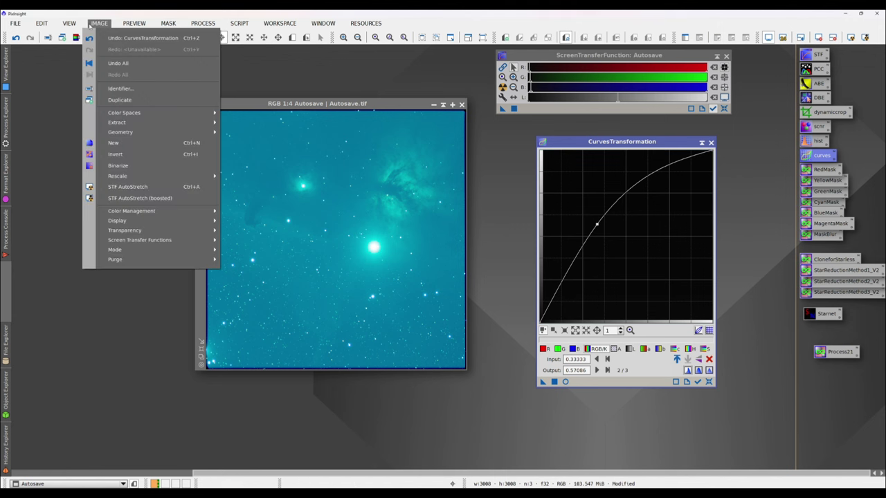
click(56, 34)
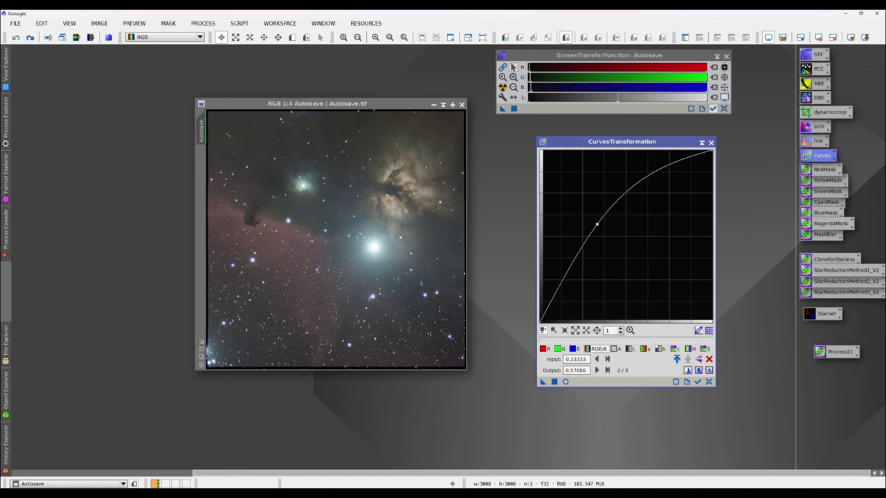
drag(542, 382, 324, 266)
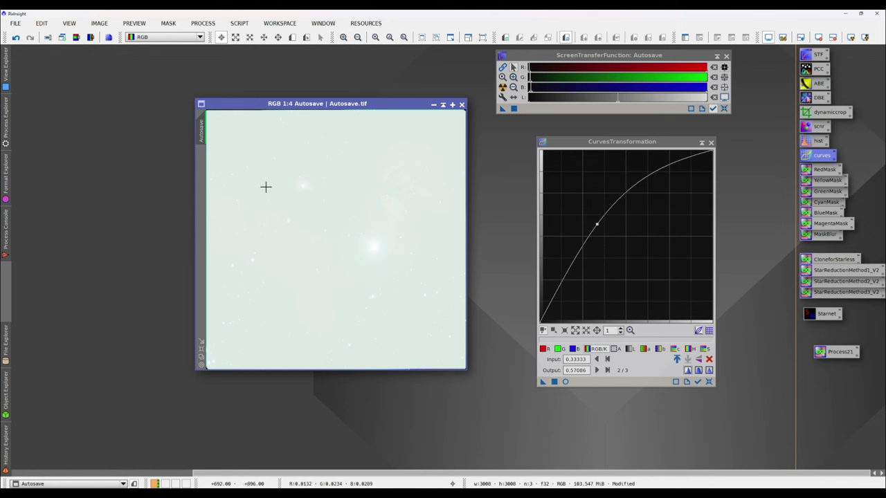
click(91, 24)
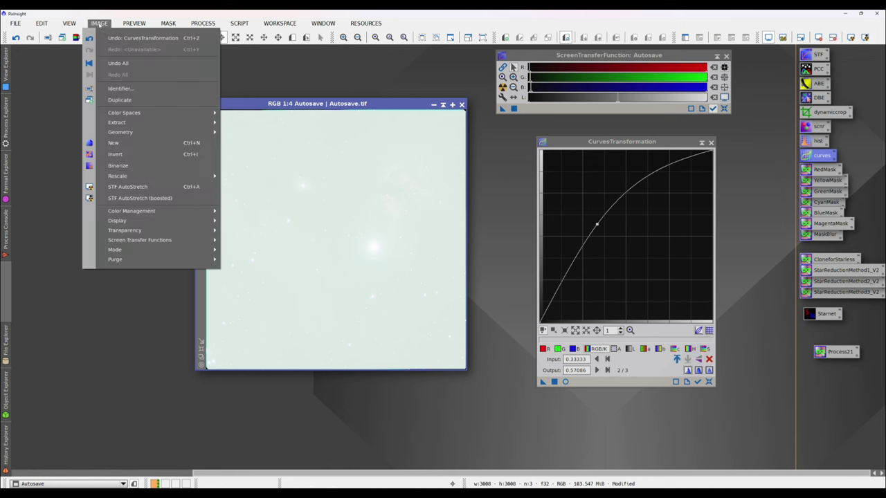
click(106, 38)
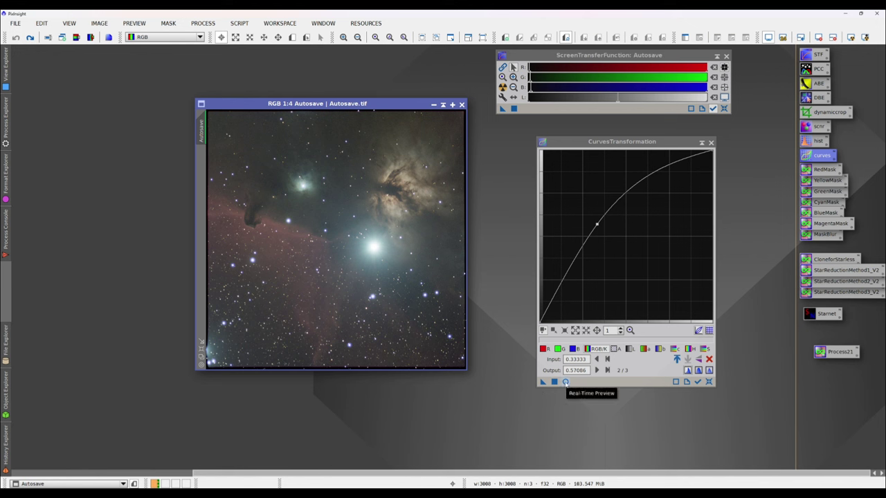
Step: With Real-Time Preview on, apply a gentler curve point at 0.435/0.529 to Autosave
click(564, 383)
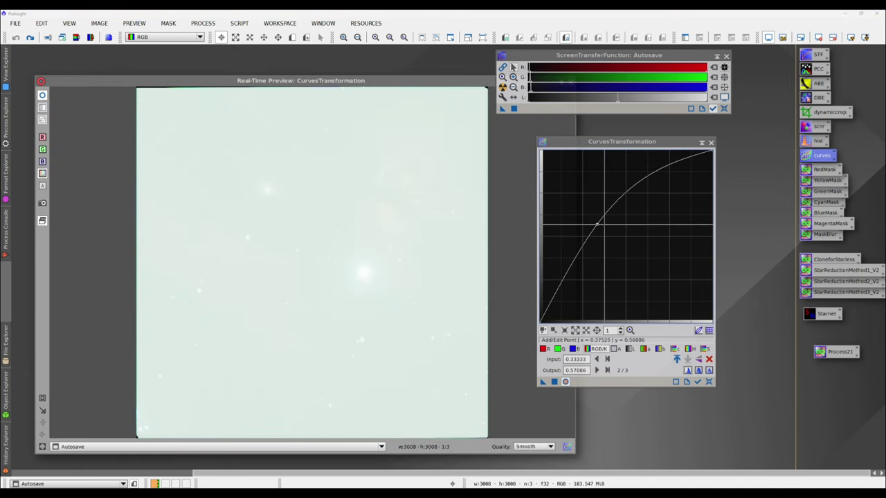
mouse_move(598, 224)
mouse_down()
mouse_move(615, 251)
mouse_move(607, 251)
mouse_move(588, 181)
mouse_move(645, 263)
mouse_move(626, 238)
mouse_move(609, 235)
mouse_up()
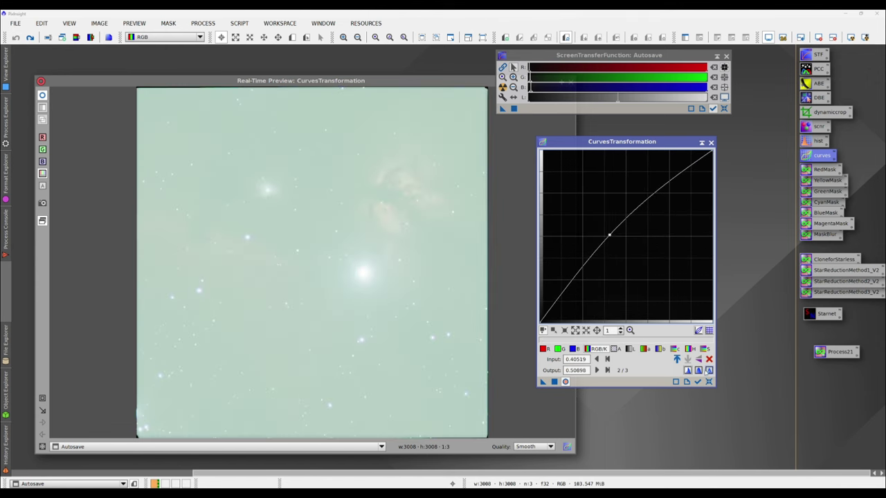
click(708, 381)
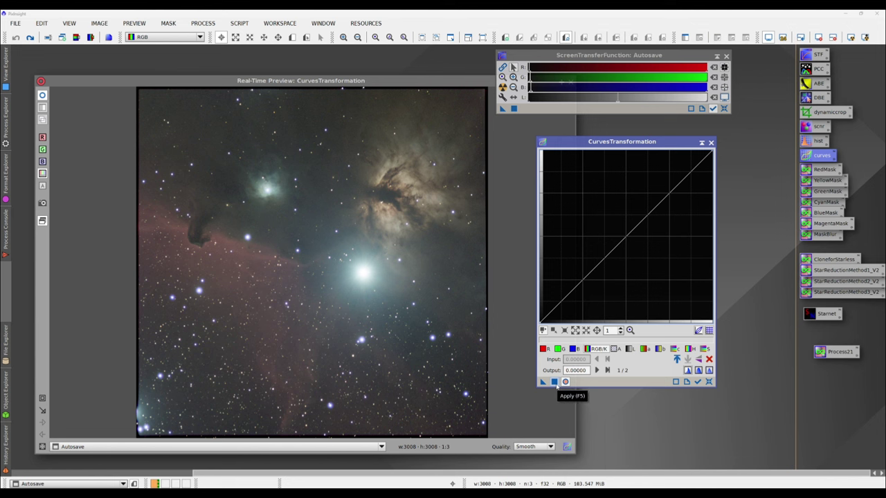
drag(614, 247, 615, 232)
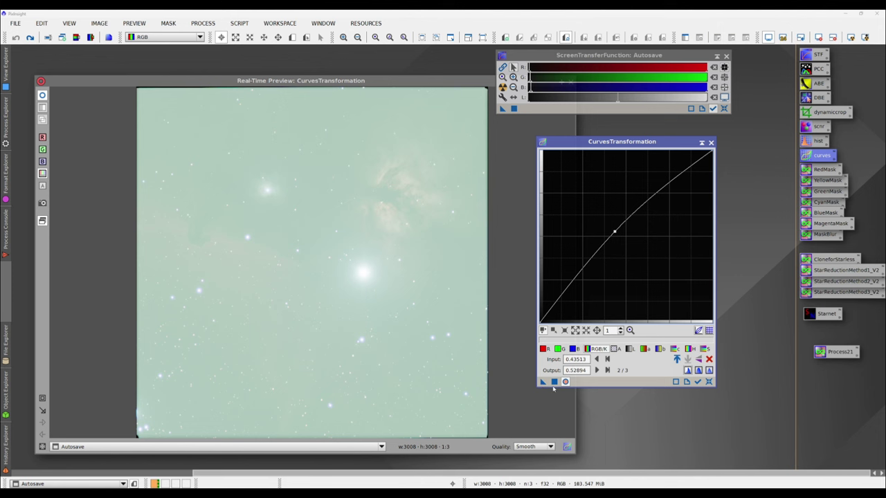
click(554, 382)
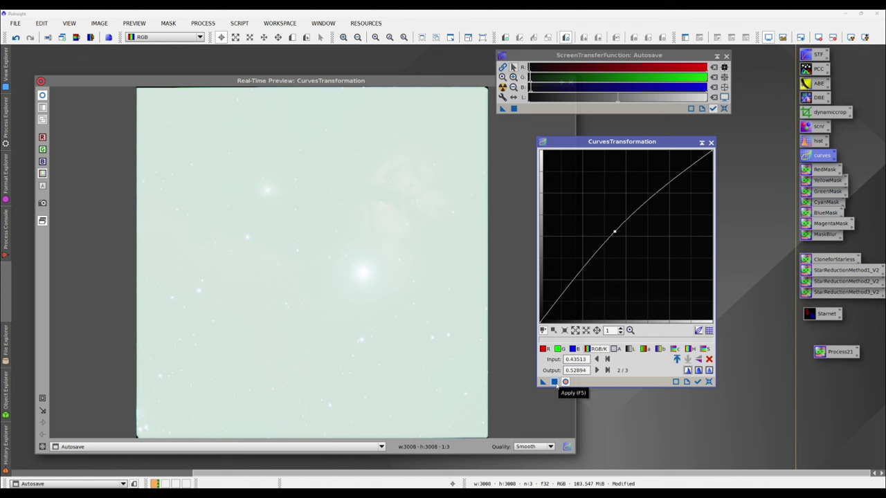
Step: Apply the curve once more, then reset it to a straight identity line
click(555, 382)
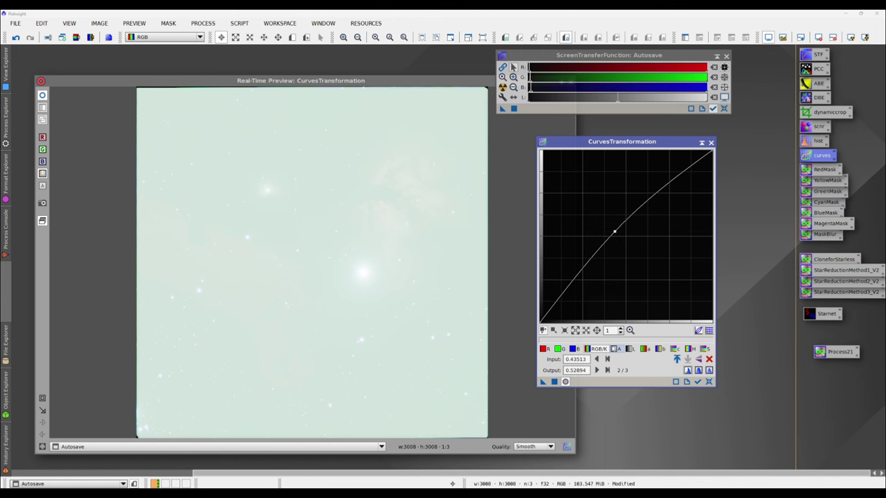
click(708, 381)
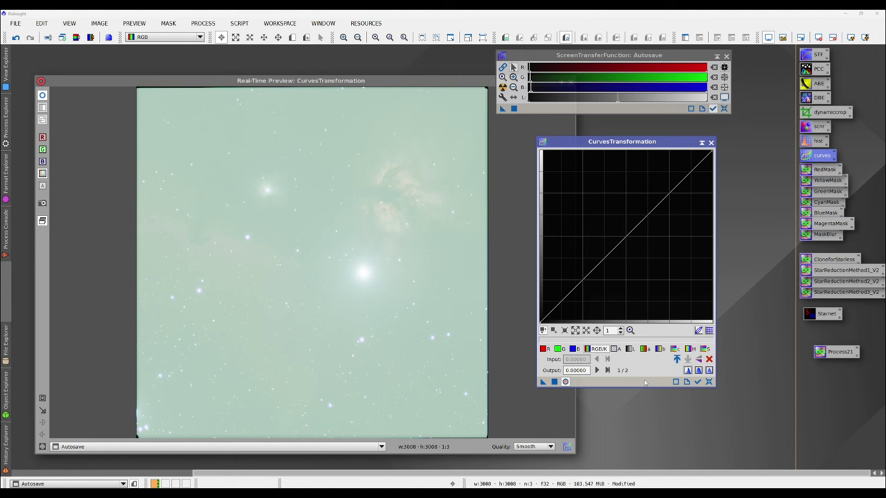
Step: Close CurvesTransformation and reposition the ScreenTransferFunction panel lower, beside the preview
key(Escape)
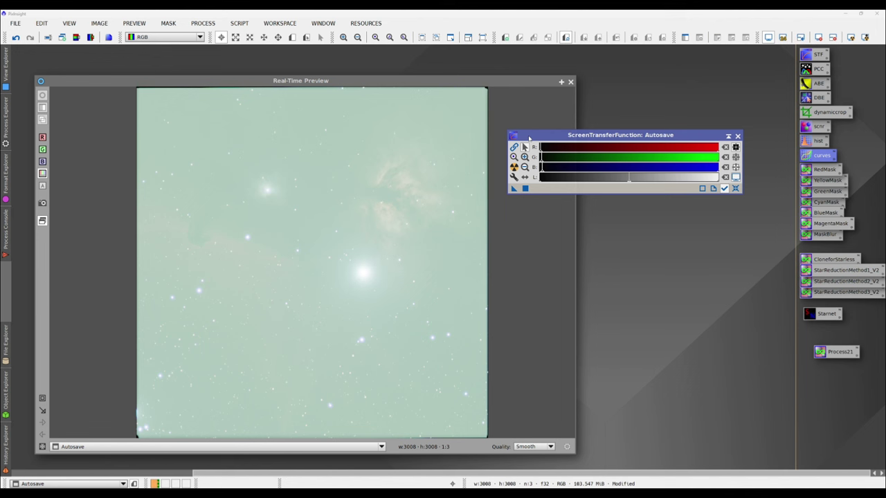
drag(528, 139, 521, 227)
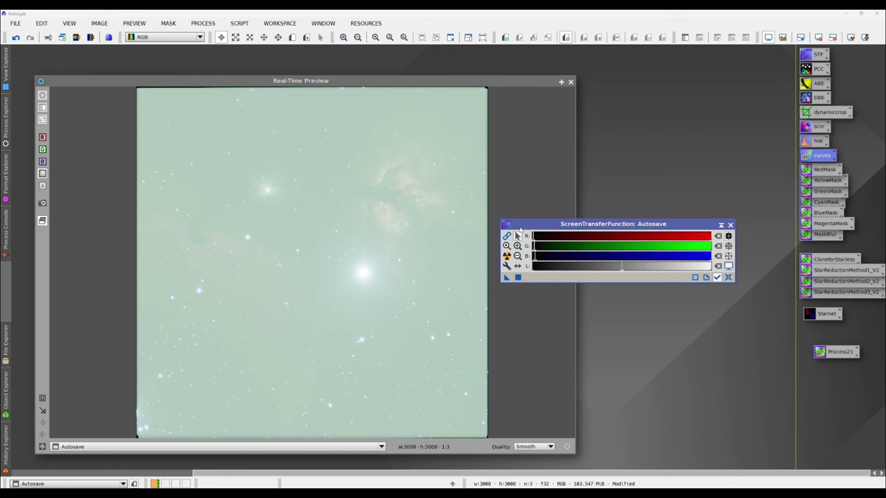
drag(534, 226, 534, 199)
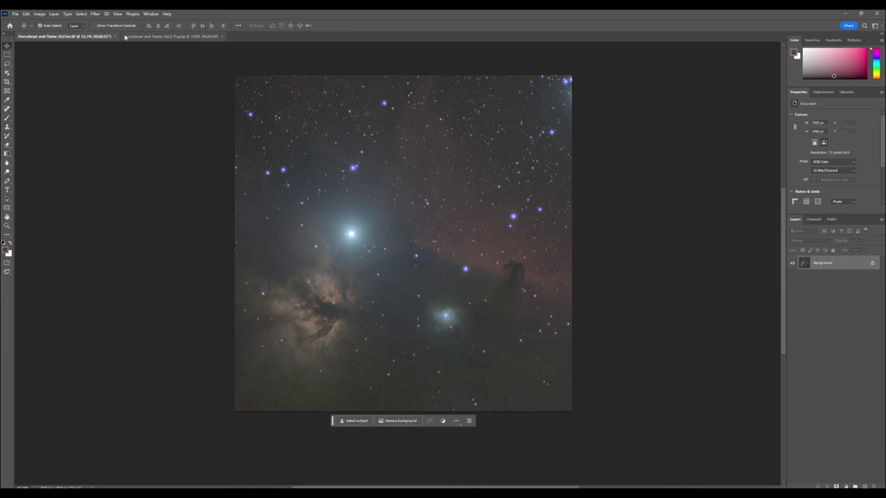
click(125, 37)
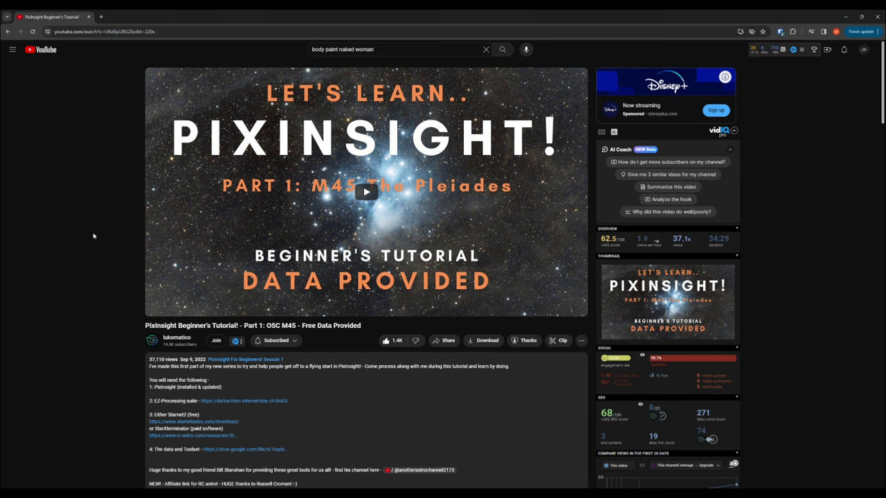
Step: Scroll through the tutorial video's description, then back to the top of the page
scroll(94, 238, down, 1)
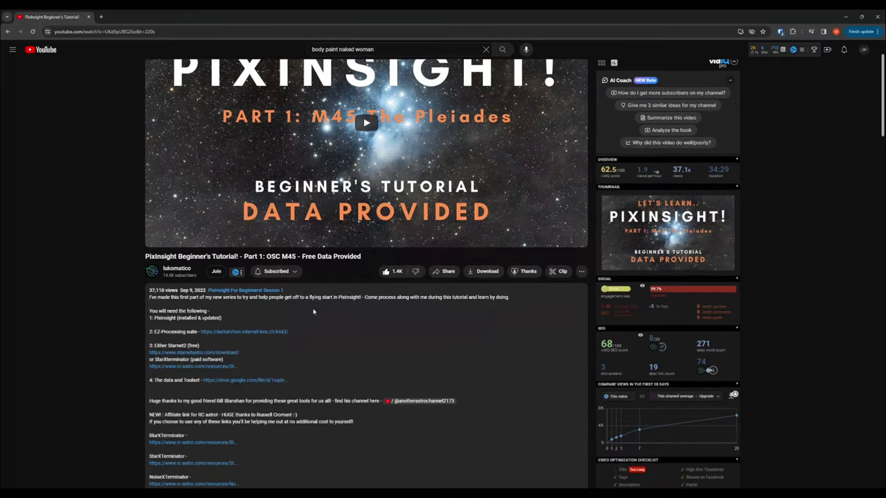
scroll(332, 321, down, 1)
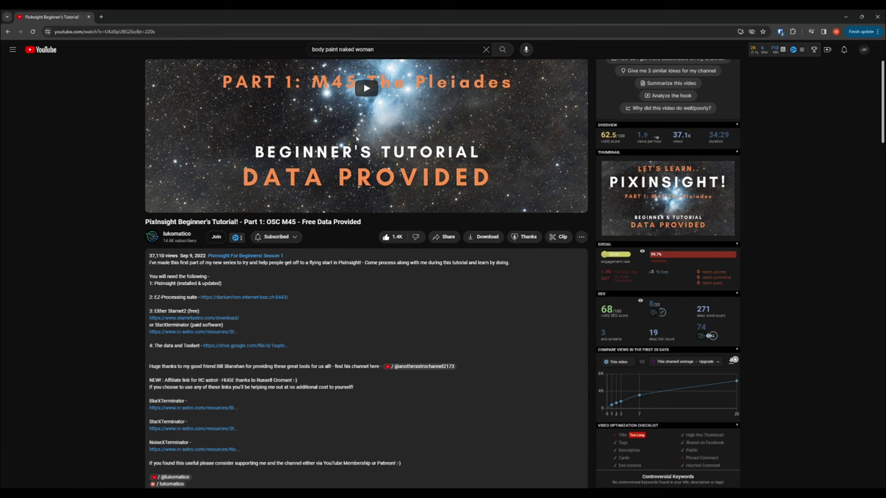
scroll(195, 144, up, 3)
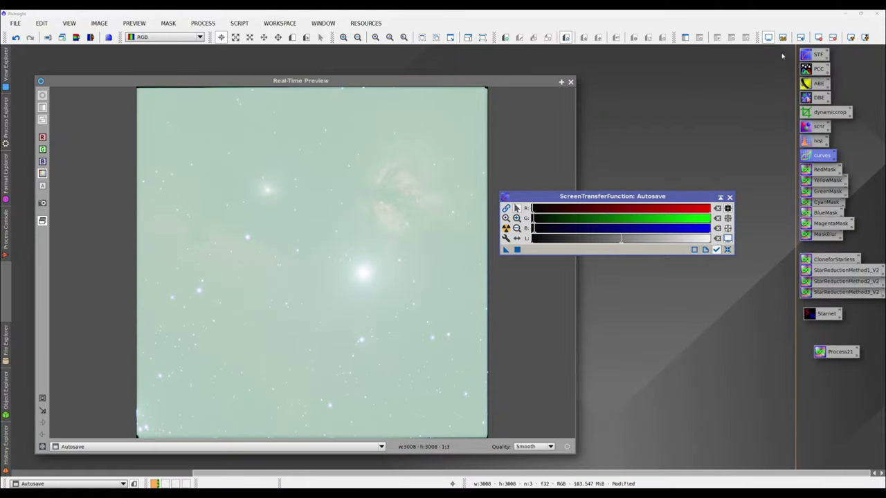
Step: Move the Starnet icon down and place Process21 directly beneath it
drag(809, 313, 815, 372)
drag(815, 331, 823, 394)
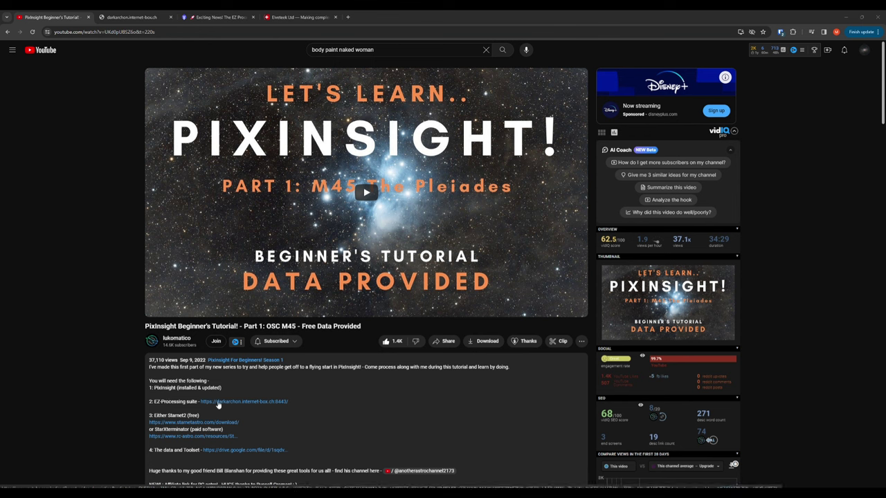
Step: Switch to the darkarchon.internet-box.ch tab, which fails with a connection timeout
click(111, 14)
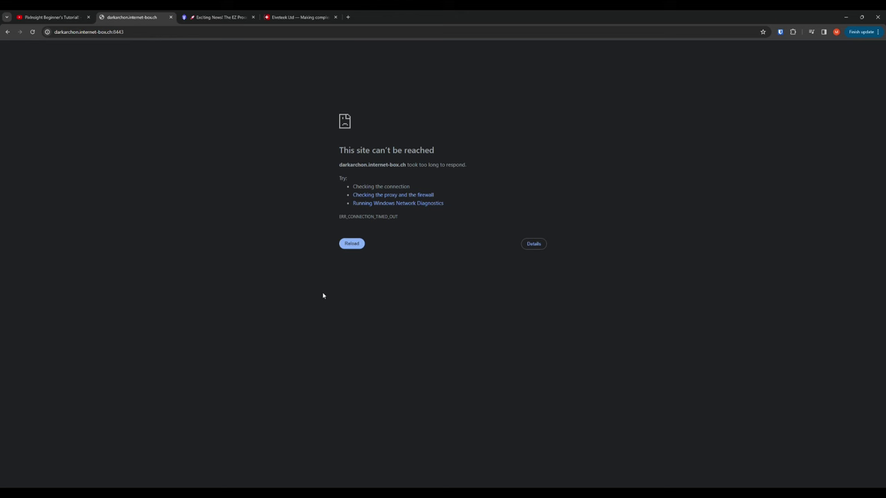
Step: Return to the PixInsight Beginner's Tutorial video tab
mouse_move(63, 19)
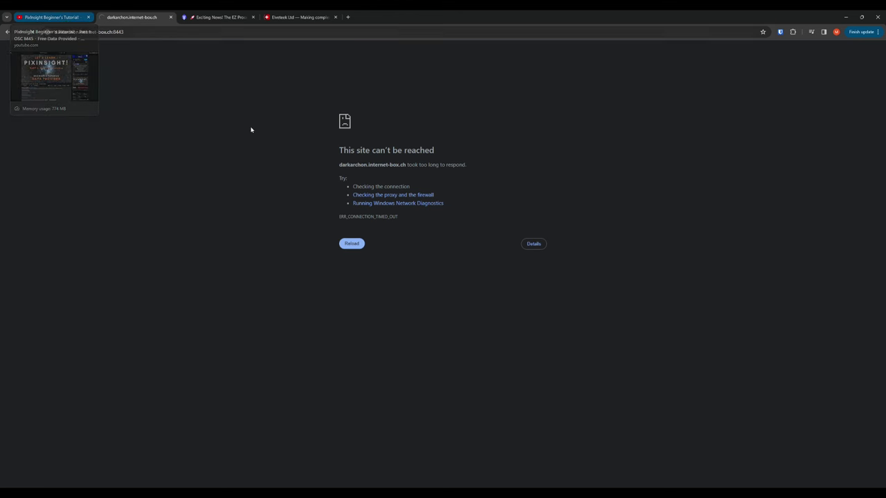
click(67, 17)
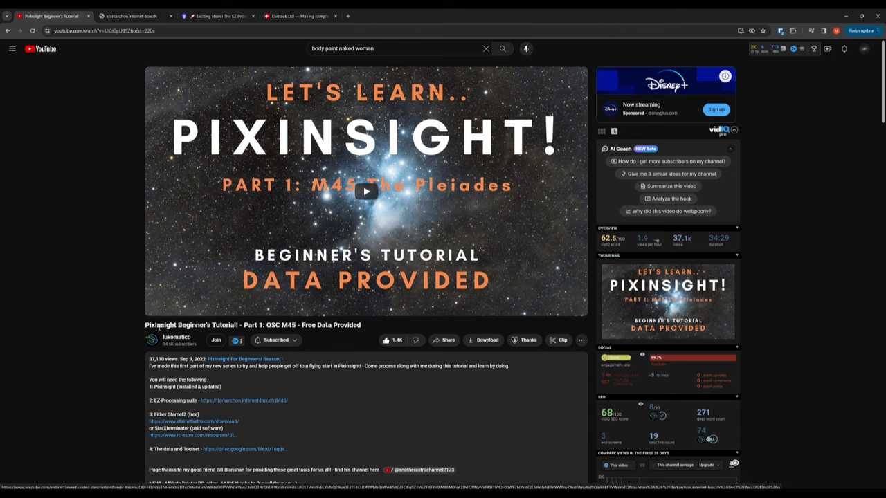
Step: Bring PixInsight forward and browse the SCRIPT > EZ Processing Suite submenu, then close it
mouse_move(649, 494)
click(649, 460)
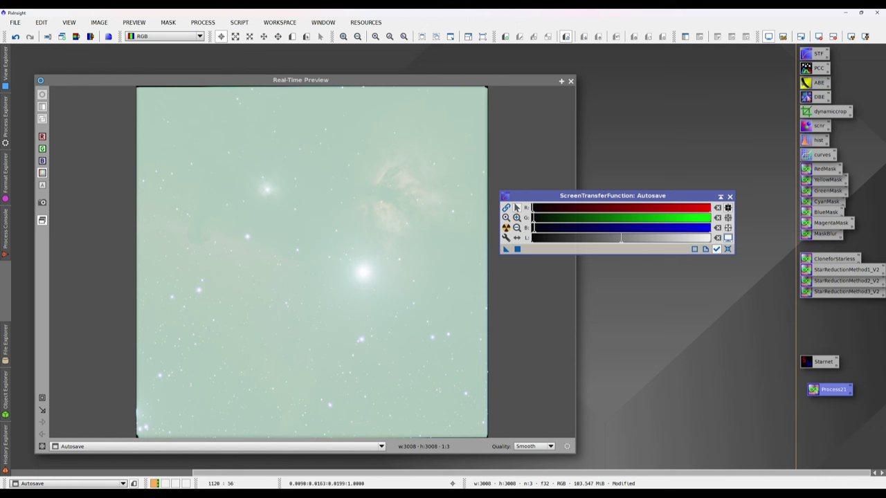
click(239, 23)
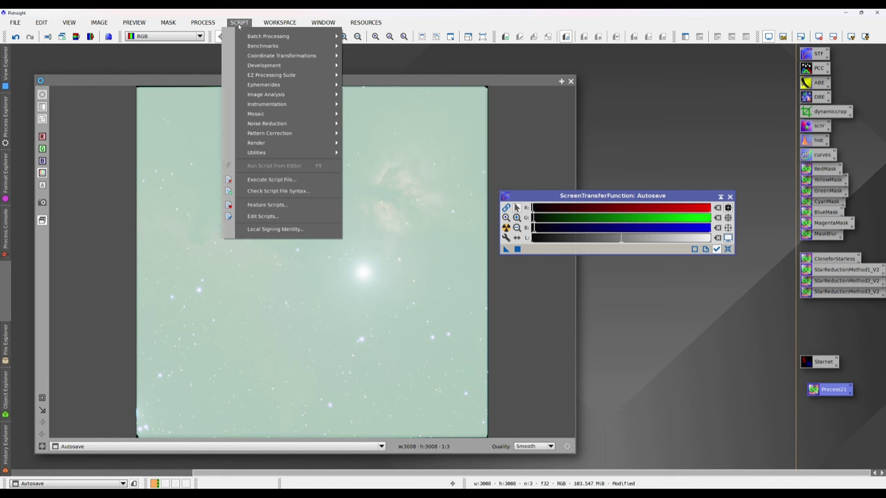
mouse_move(285, 77)
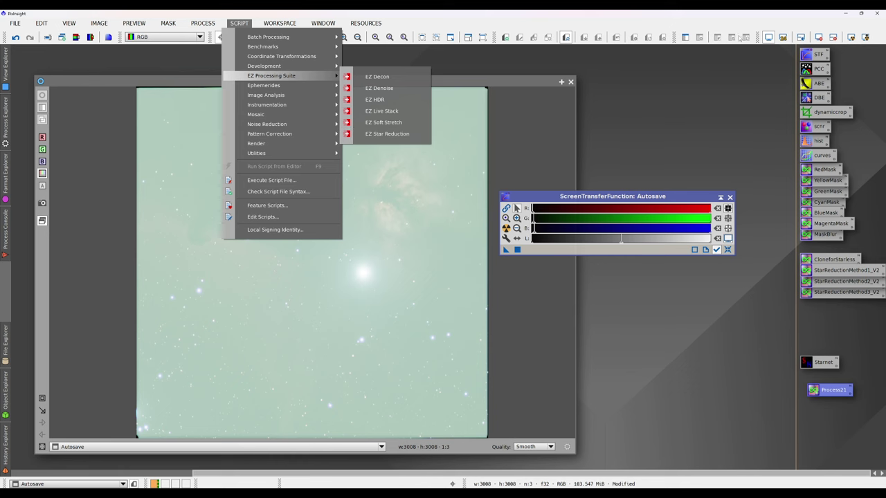
click(844, 13)
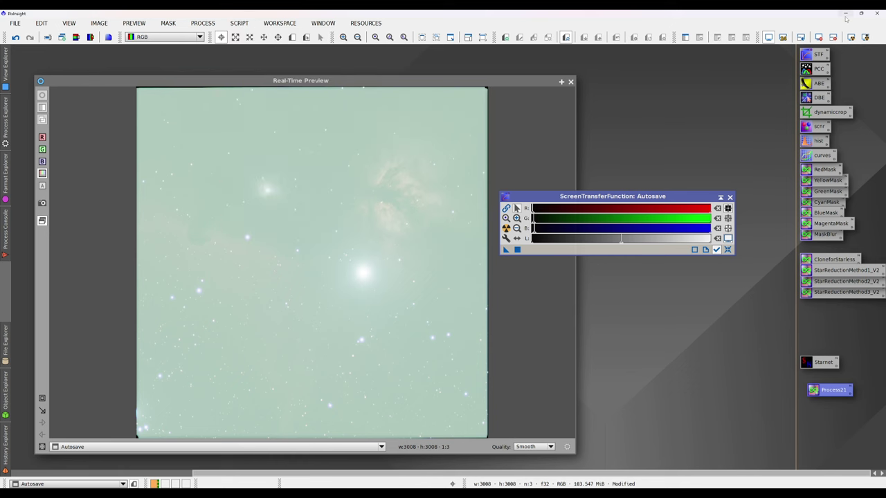
Step: Open the forum's EZ Processing Suite thread and open its PixInsight Update Repository link in a new tab
click(845, 13)
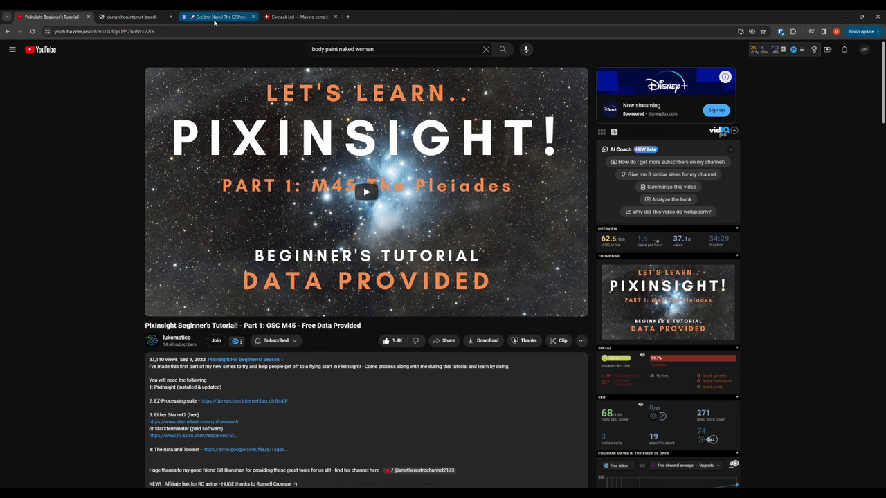
click(216, 16)
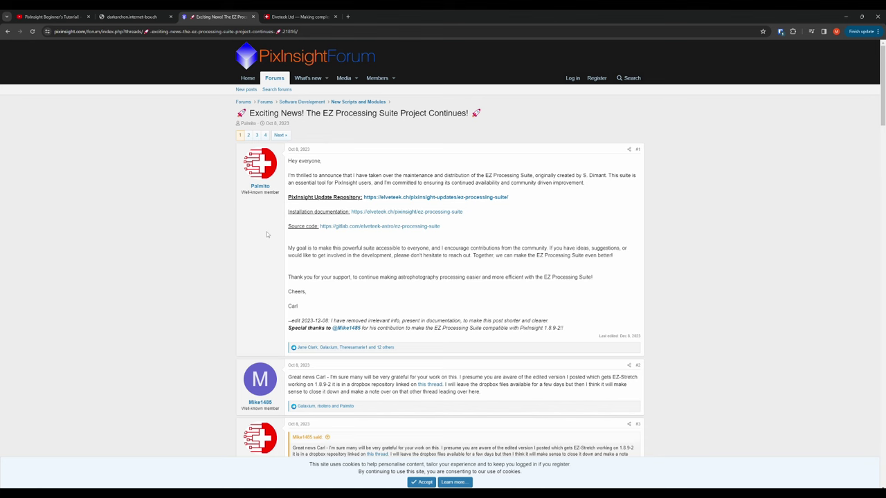
middle_click(409, 197)
Step: Read through the EZ Processing Suite installation instructions on the Elveteek repository page
click(283, 18)
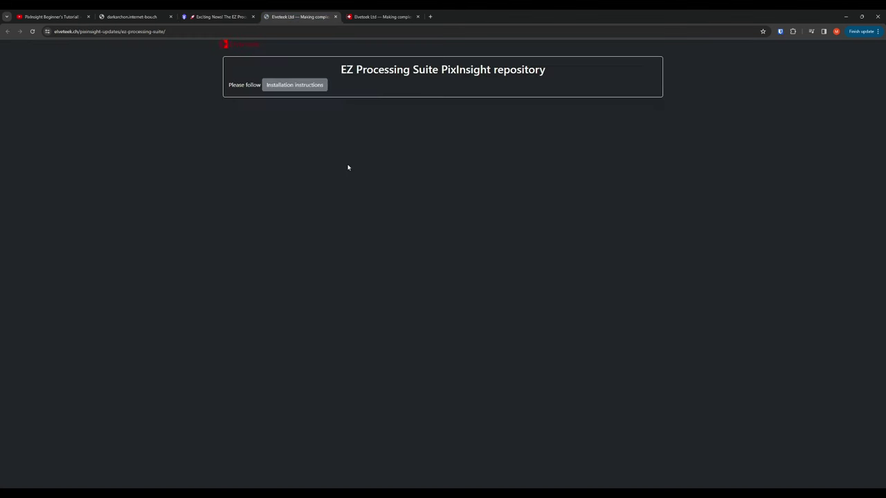
click(294, 91)
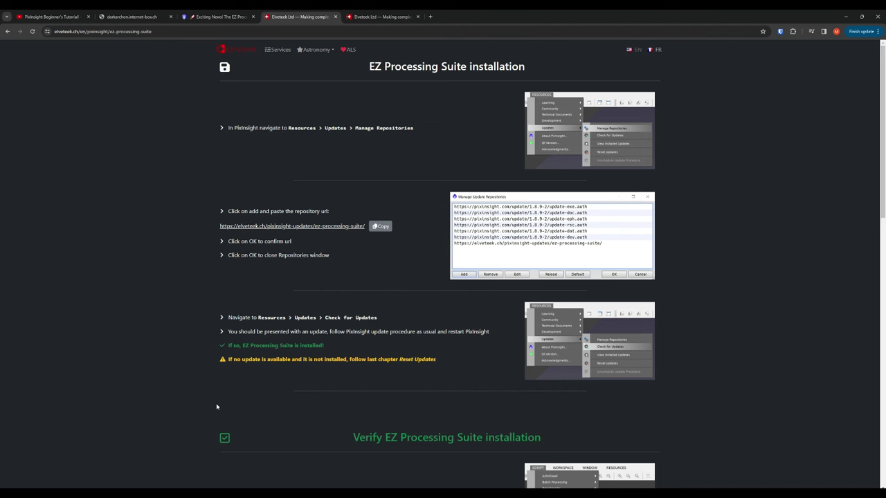
scroll(308, 402, down, 3)
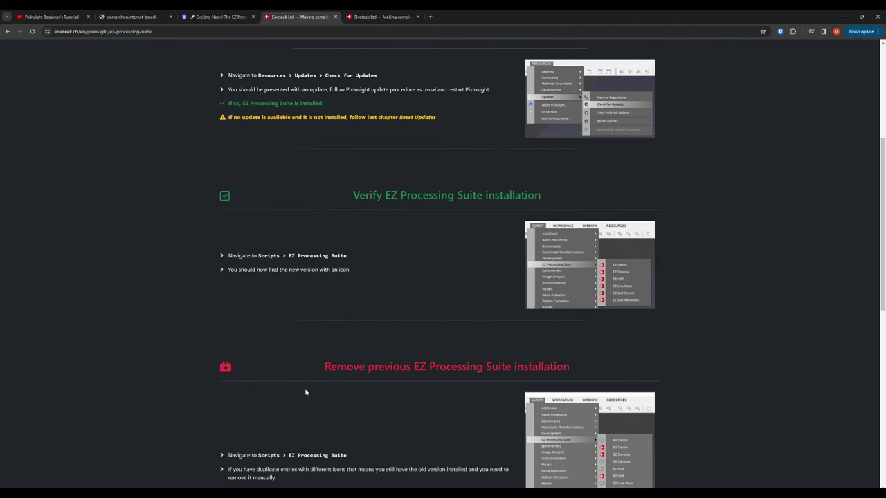
scroll(305, 392, up, 3)
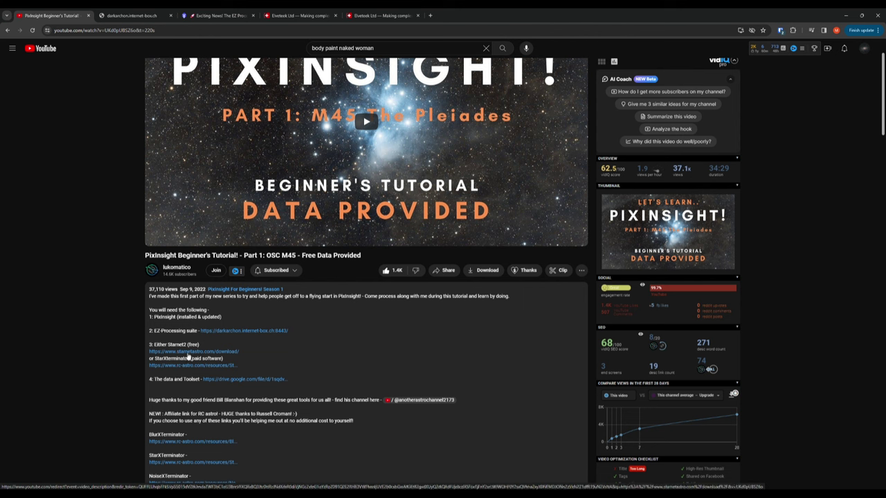
Step: Open the Starnet2 link from the video description and browse the PixInsight Plugin v2.1.x downloads
middle_click(188, 355)
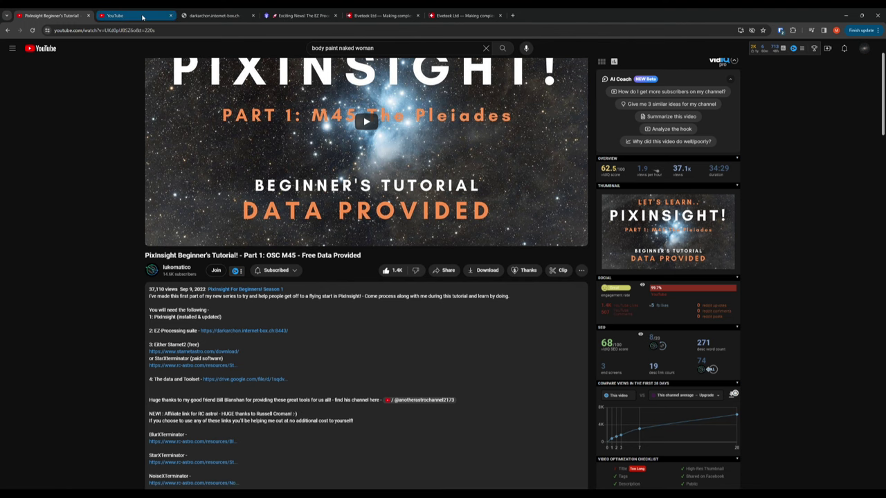
click(143, 16)
click(419, 145)
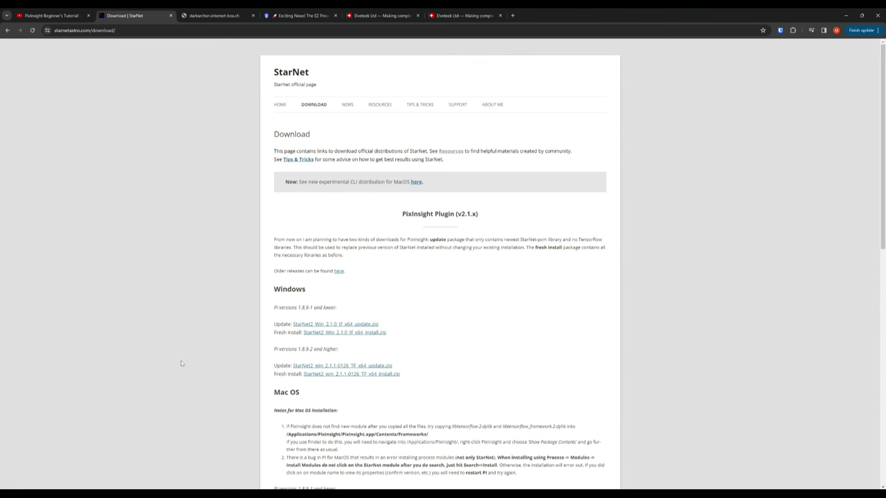
scroll(183, 361, down, 1)
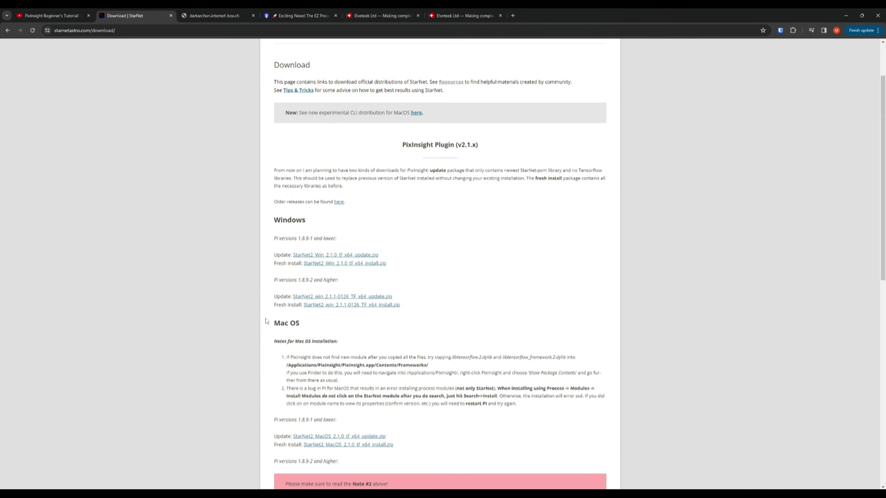
scroll(274, 315, down, 1)
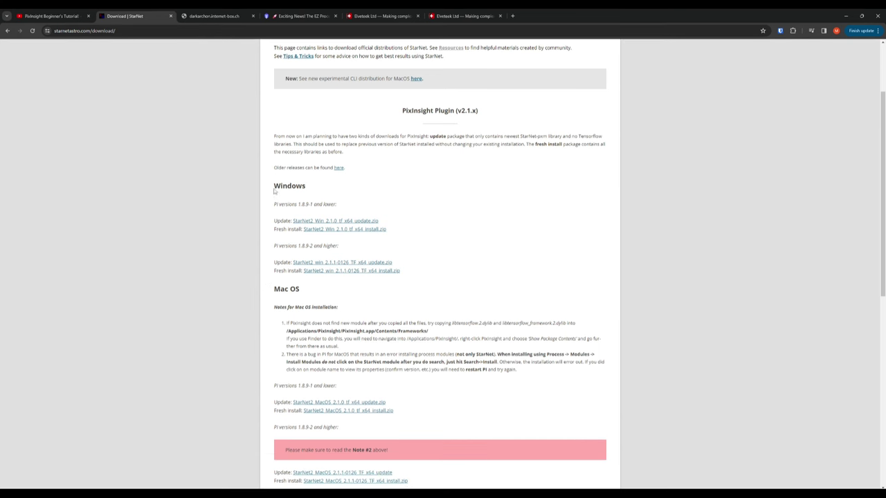
scroll(290, 436, down, 5)
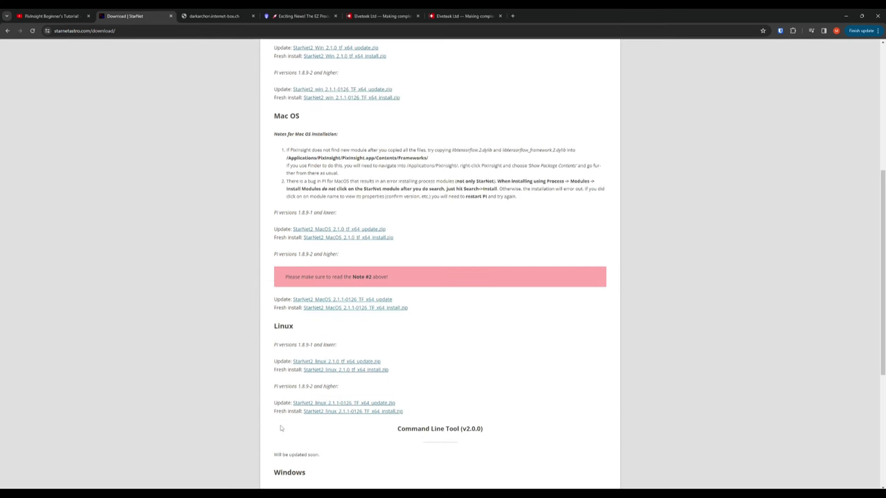
scroll(231, 425, up, 4)
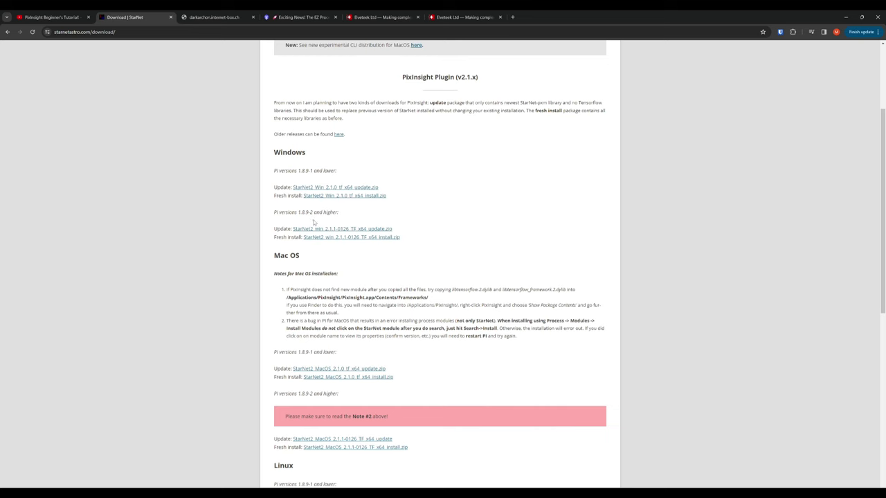
key(ctrl+1)
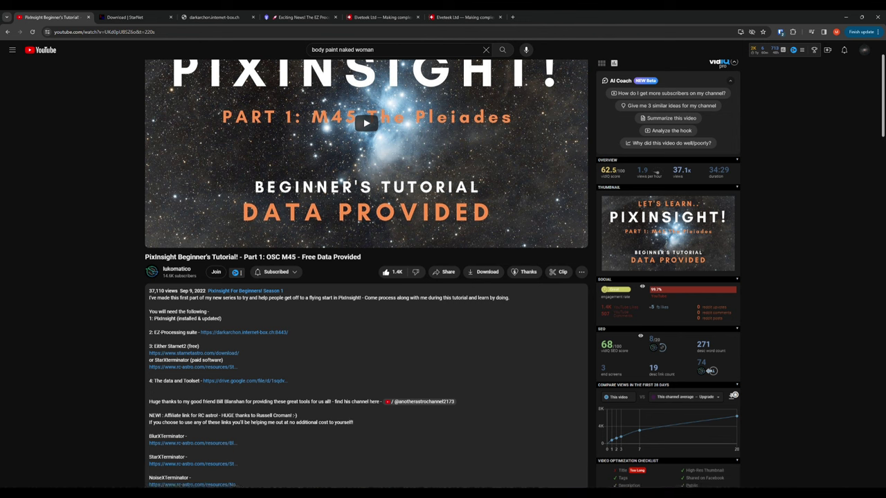
Step: Back in PixInsight, close the Real-Time Preview and ScreenTransferFunction windows
key(alt+Tab)
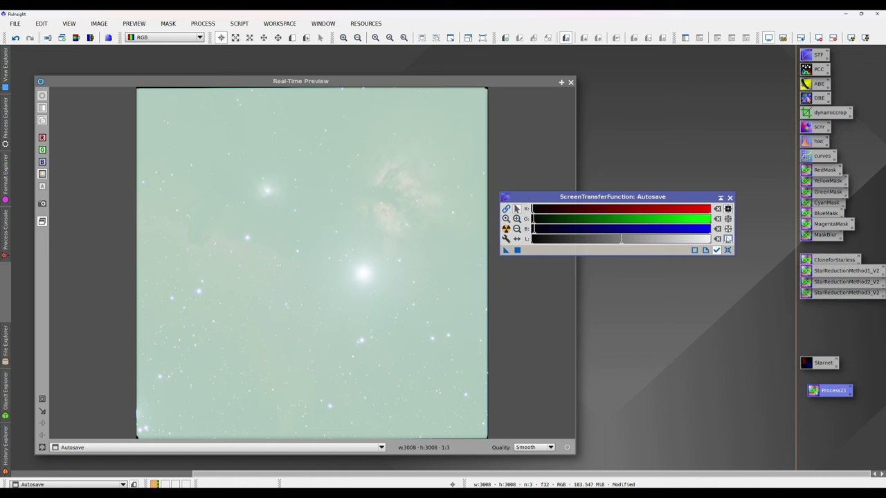
click(678, 475)
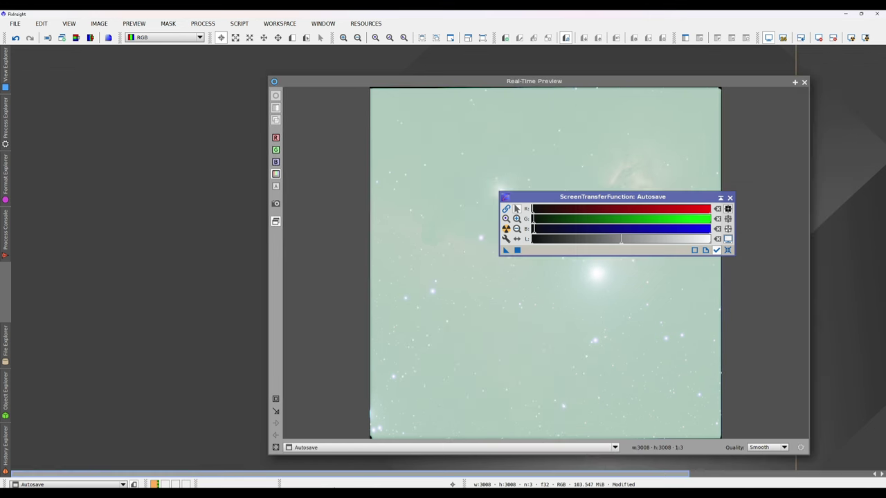
click(804, 83)
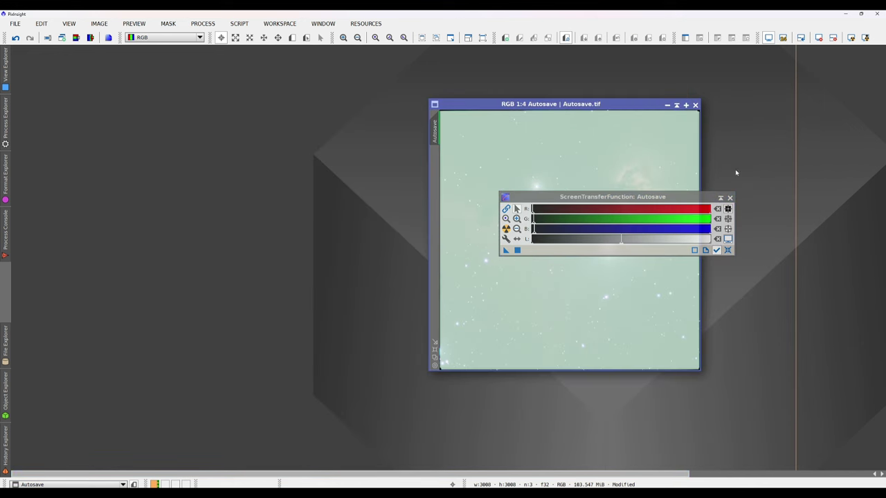
click(730, 198)
Step: Close the Autosave image window, discarding its unsaved changes
click(695, 105)
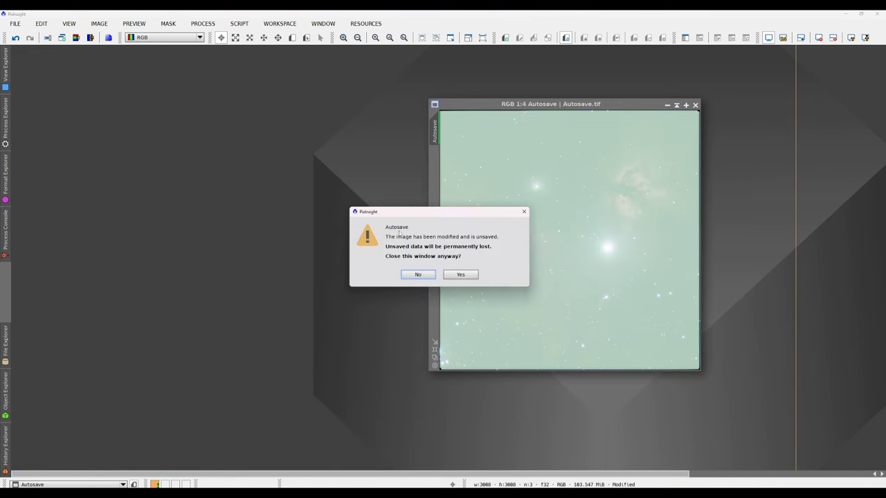
click(418, 275)
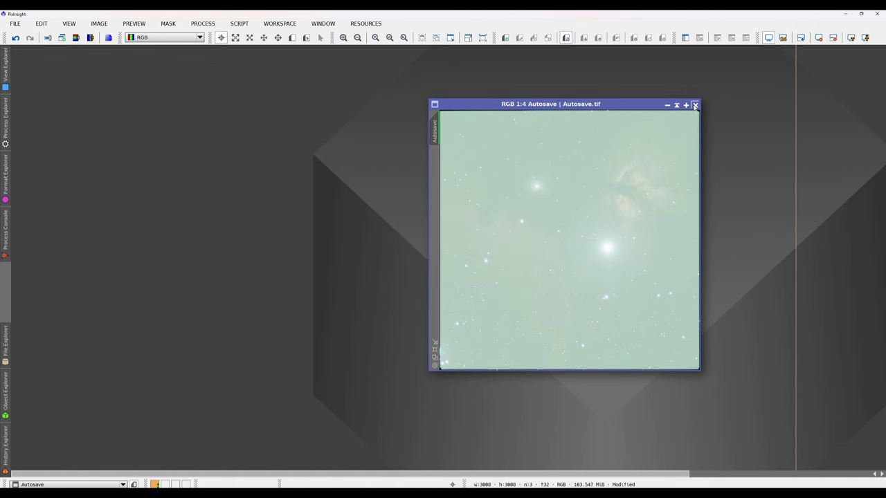
click(696, 104)
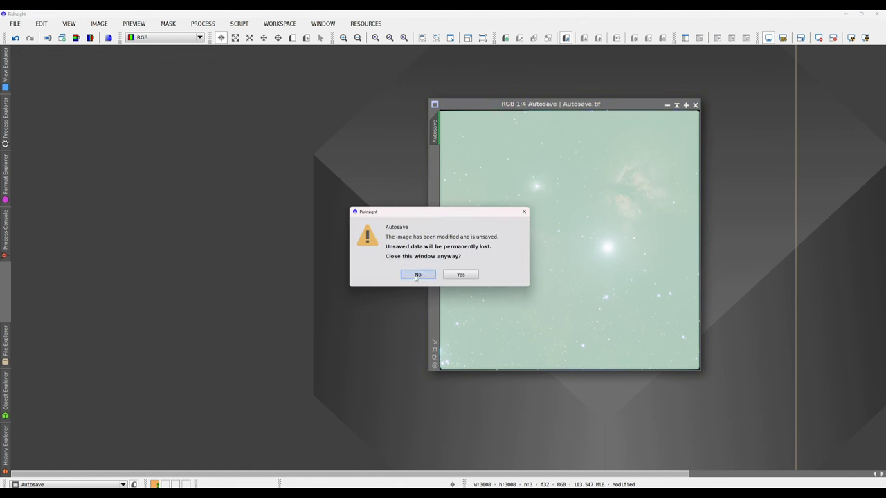
click(460, 275)
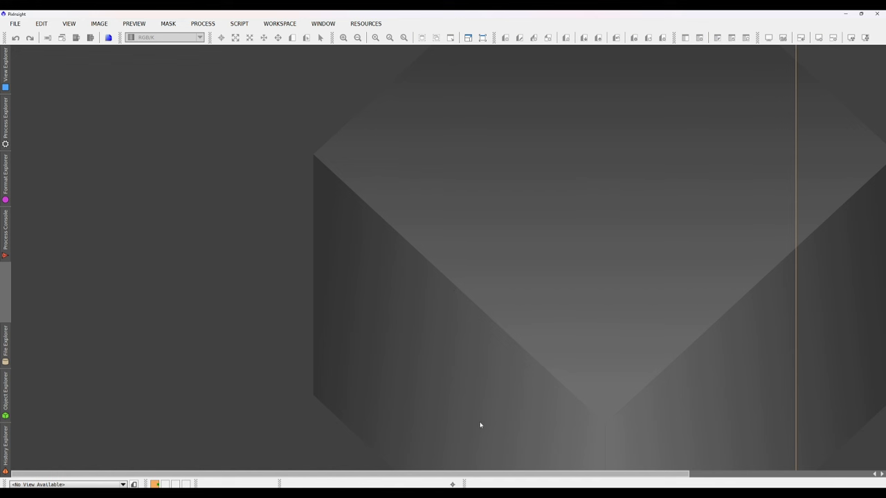
Step: Scroll the empty workspace to show the process icons, then return to the YouTube tutorial
drag(478, 473, 709, 464)
drag(774, 474, 805, 474)
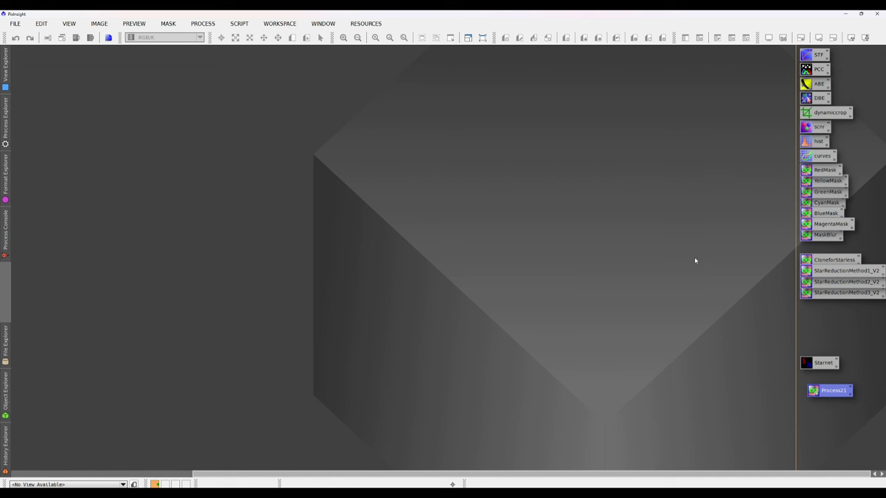
key(alt+Tab)
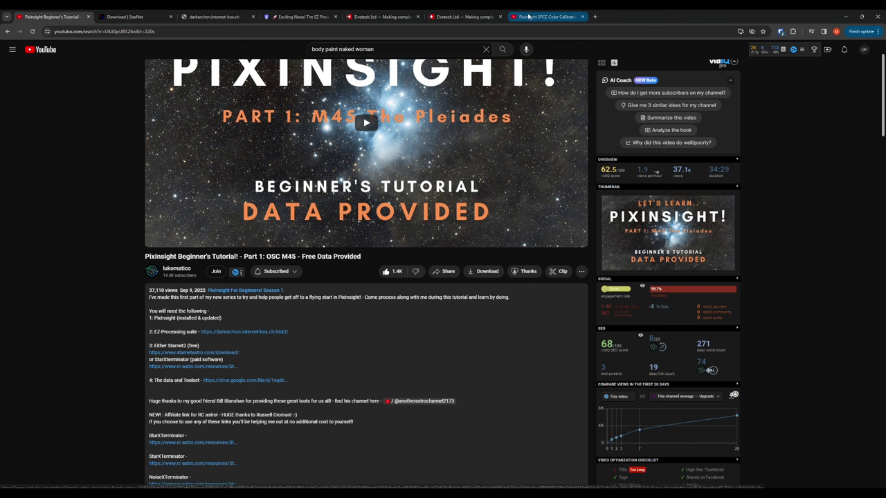
Step: Switch to the 'Pixinsight SPCC Color Calibration' video tab and dismiss the YouTube TV popup
click(528, 18)
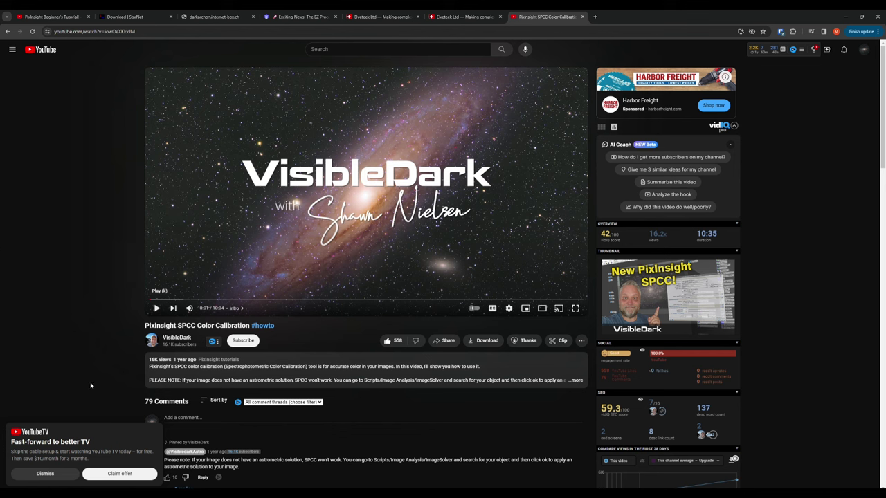
click(45, 473)
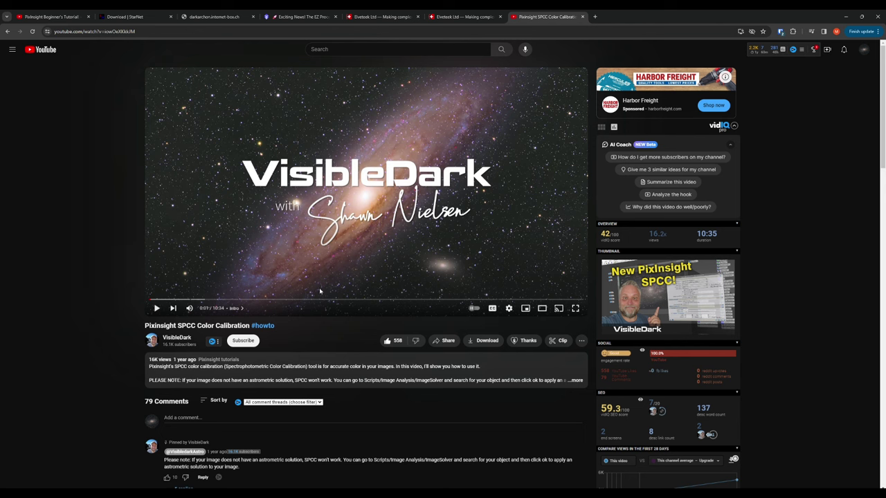
Step: Scrub the SPCC video to about 1:06, where the PixInsight Software Distribution page appears
drag(151, 300, 201, 299)
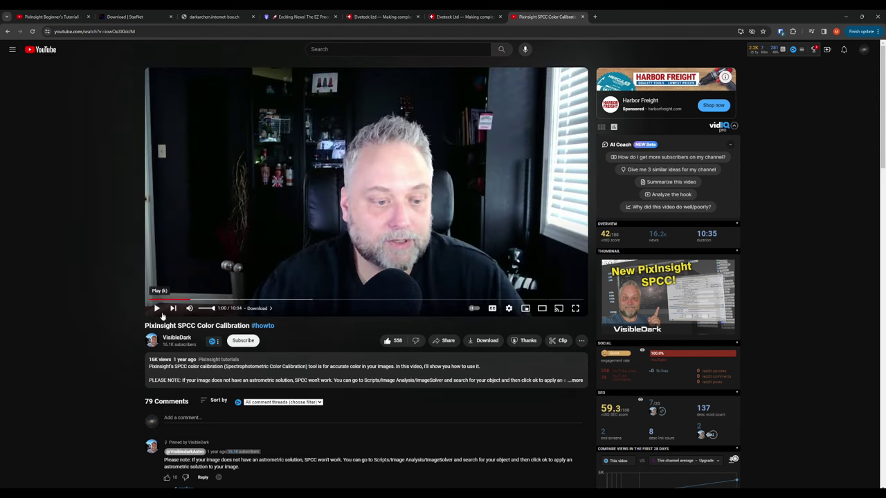
drag(190, 305, 195, 303)
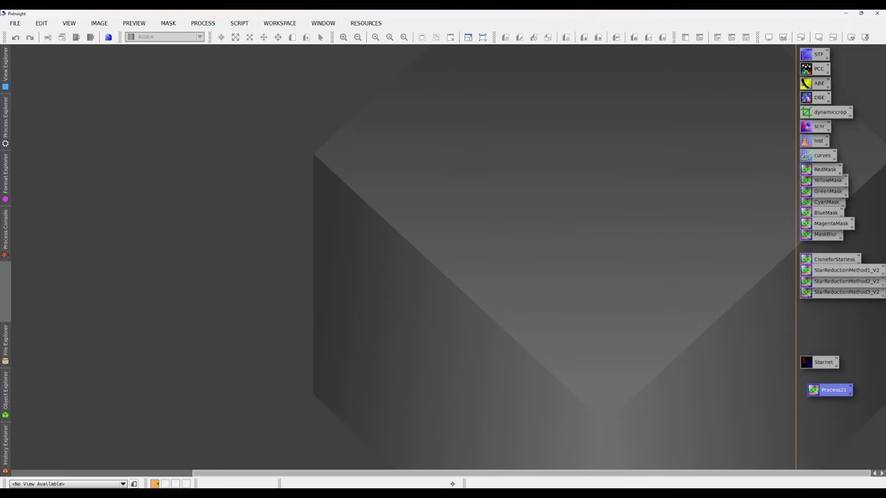
Step: Open the Autosave.tif image via File > Open
click(15, 23)
click(15, 23)
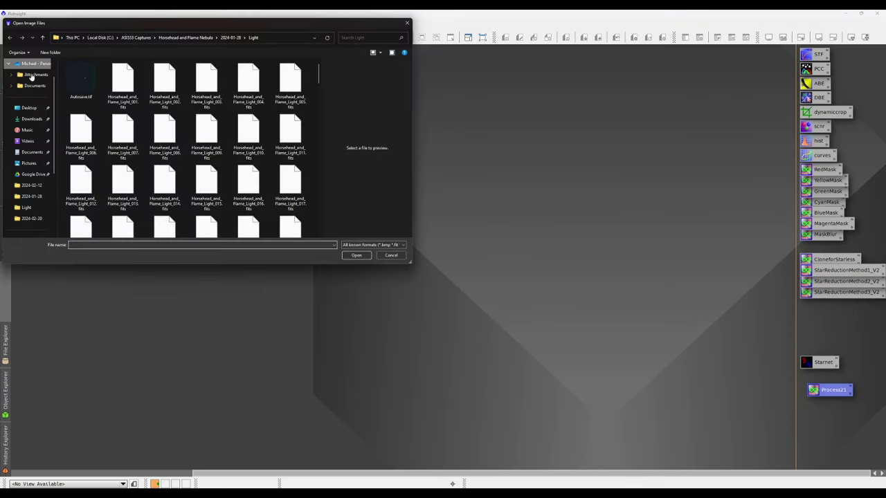
double_click(77, 75)
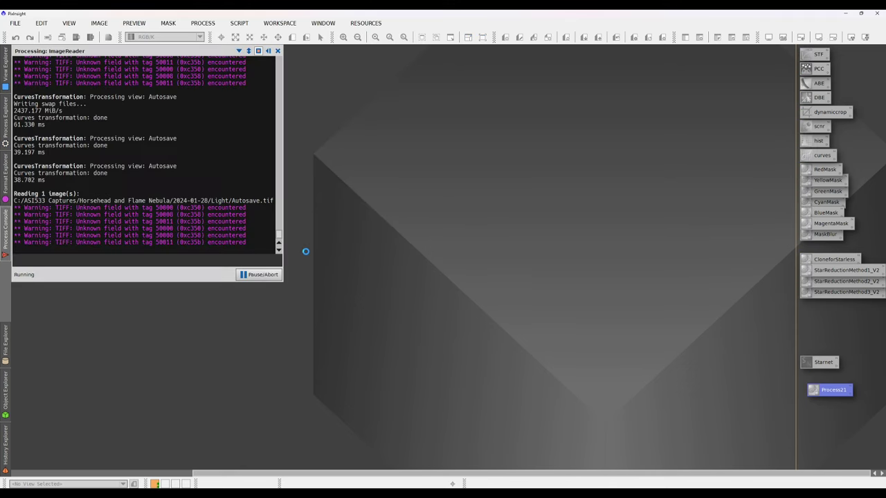
Step: Launch the ImageSolver script from Script > Image Analysis
click(238, 24)
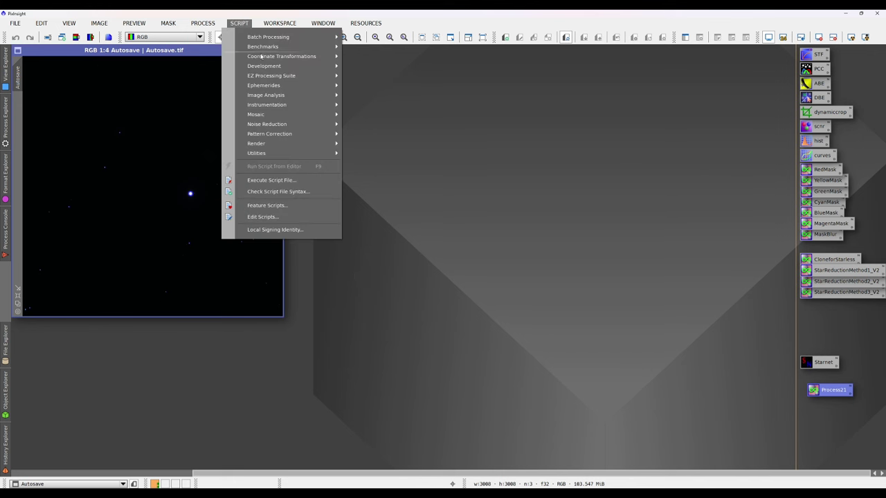
mouse_move(276, 97)
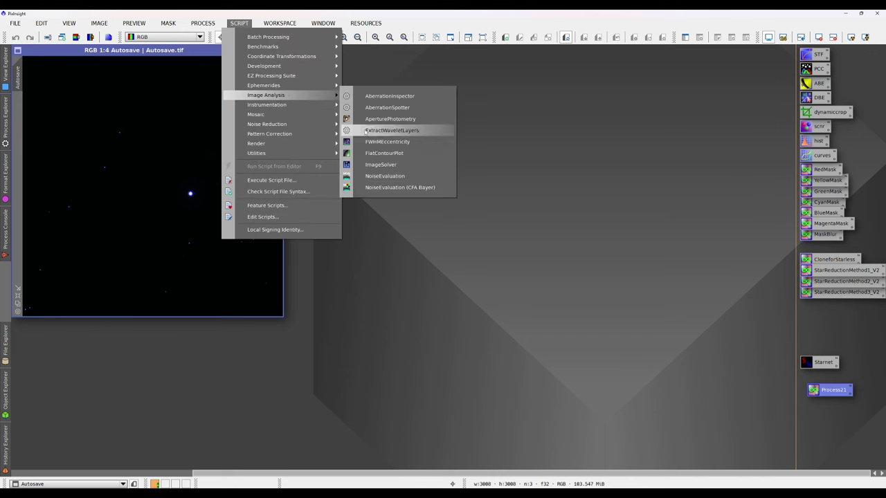
click(361, 164)
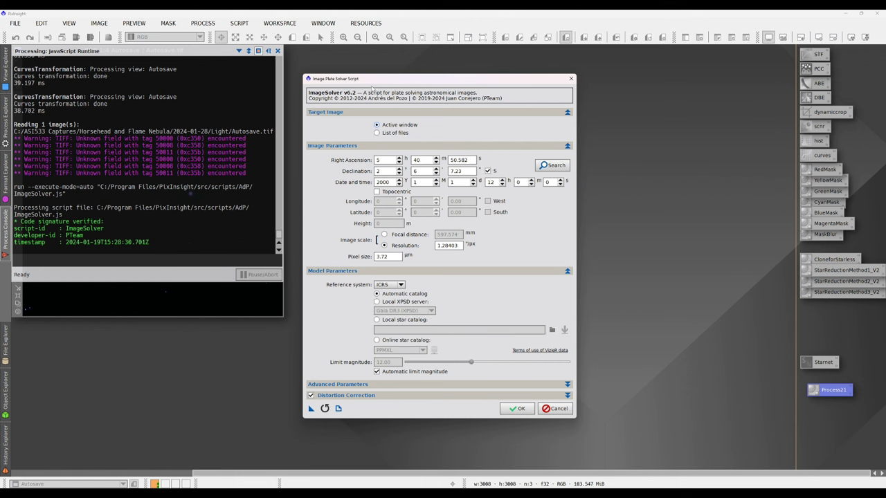
Step: After the missing-date warning, set the ImageSolver observation date to year 2024, day 28
click(513, 409)
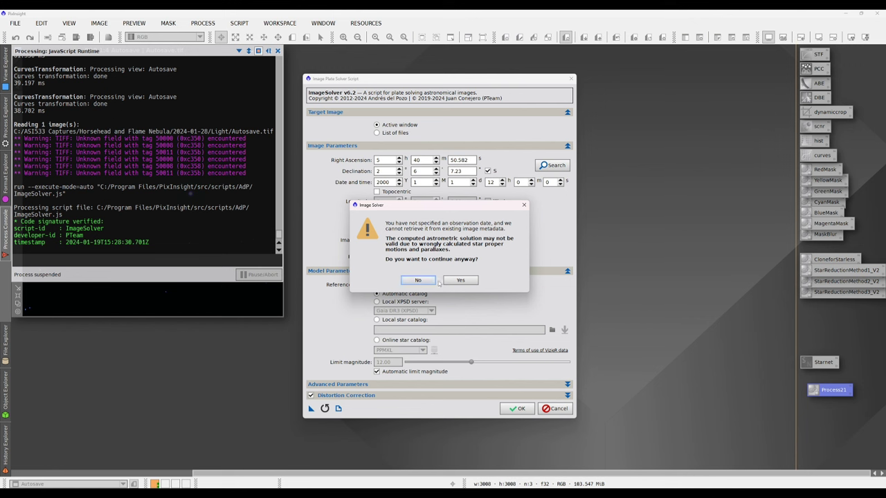
click(419, 281)
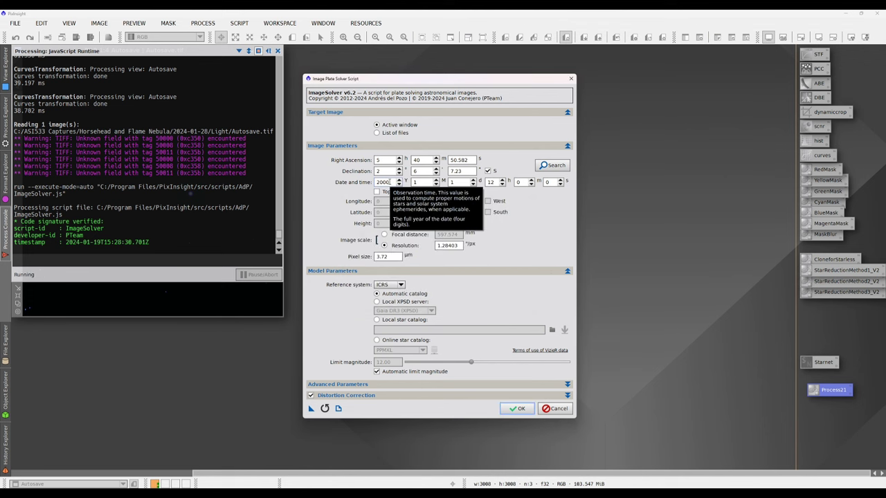
double_click(391, 181)
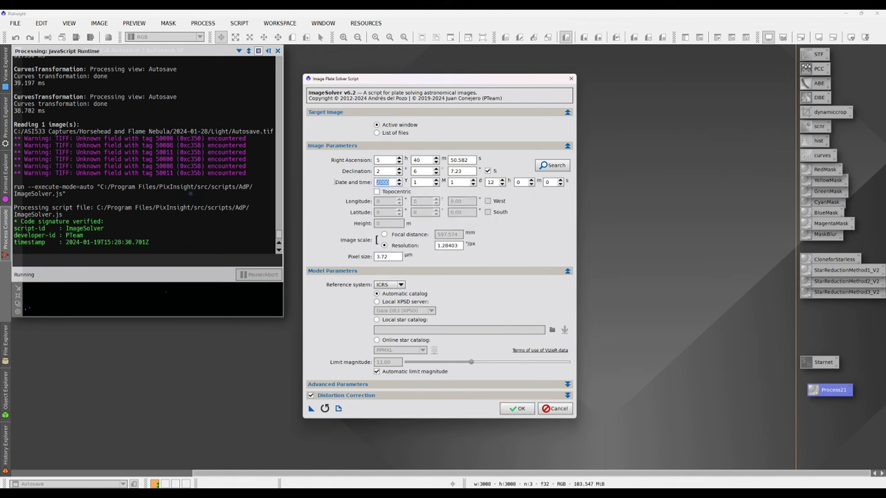
text(2024)
double_click(459, 181)
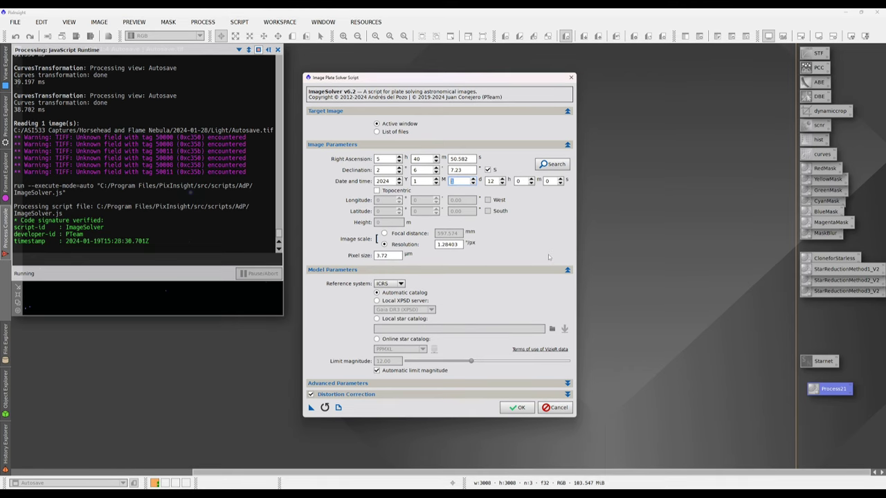
text(28)
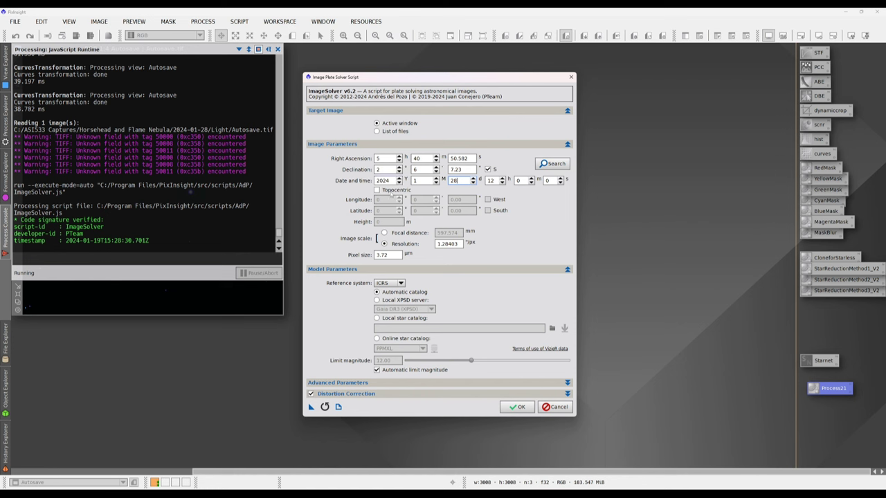
Step: Run ImageSolver with the new date and close the console showing the 1.284 arcsec/px solution
click(517, 407)
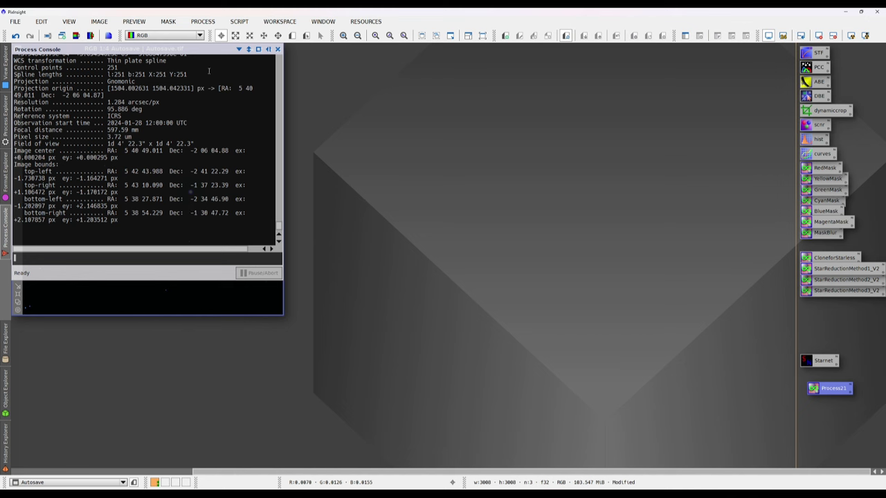
click(277, 49)
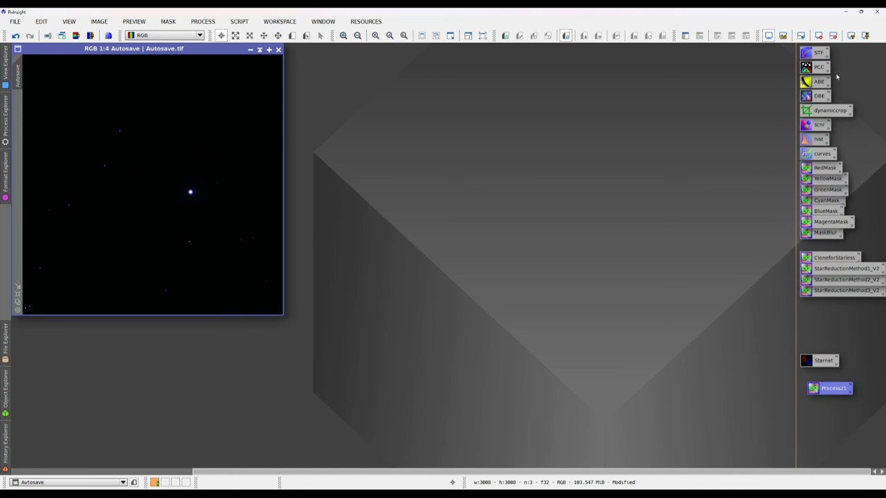
Step: Apply PhotometricColorCalibration (Average Spiral Galaxy reference) globally to Autosave, then return to the YouTube tutorial in Chrome
double_click(816, 67)
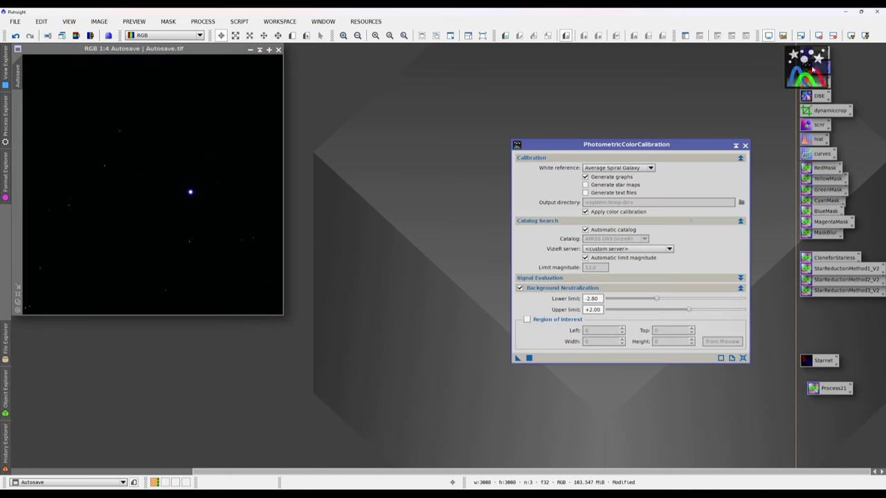
click(529, 359)
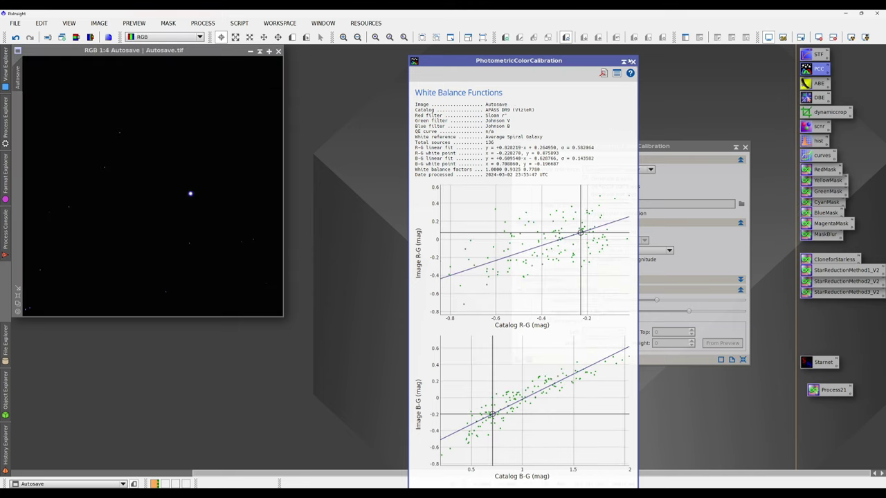
click(632, 61)
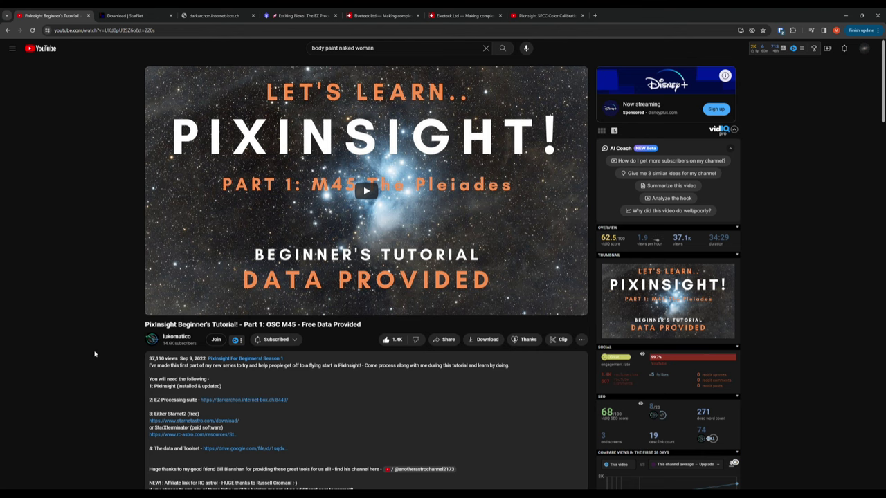
scroll(114, 361, down, 3)
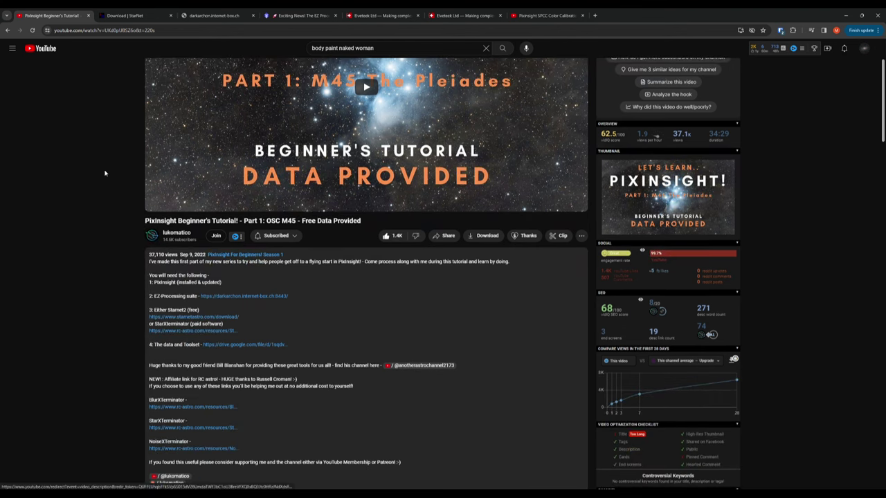
click(373, 16)
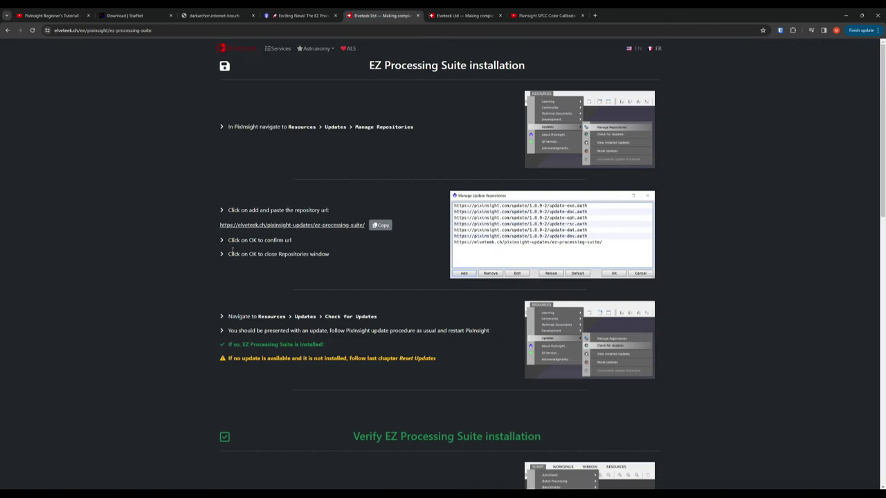
click(279, 12)
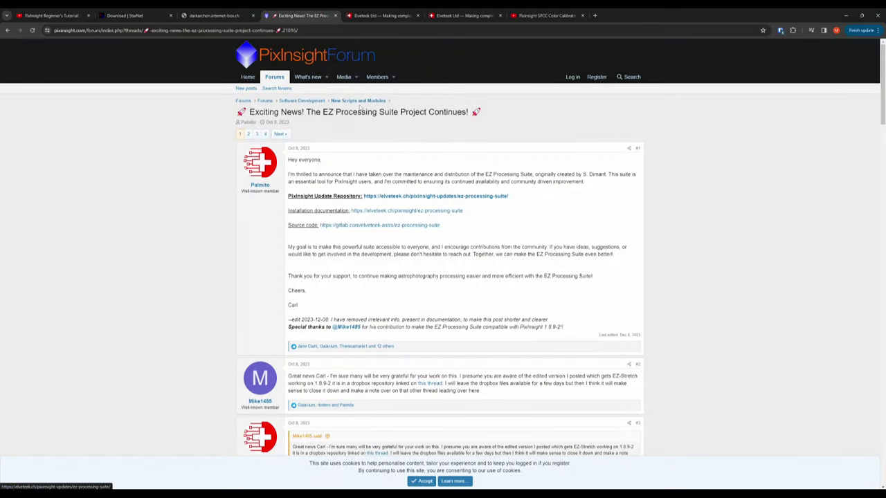
click(370, 16)
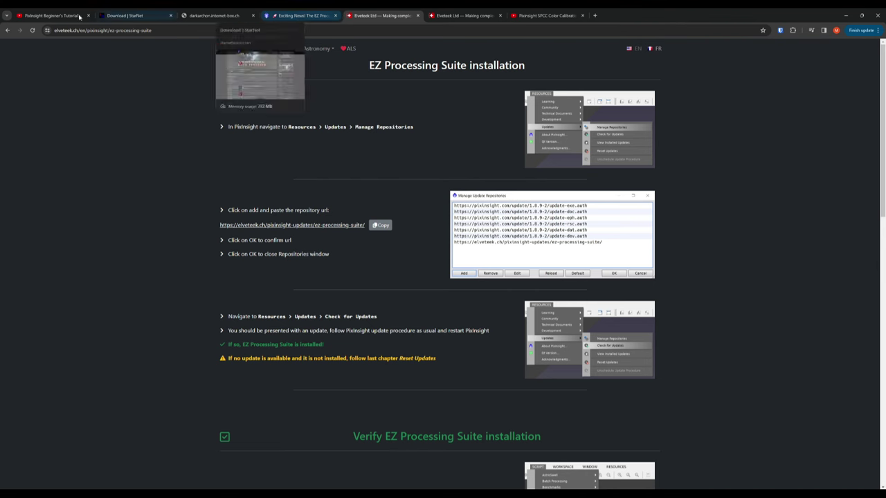
click(48, 15)
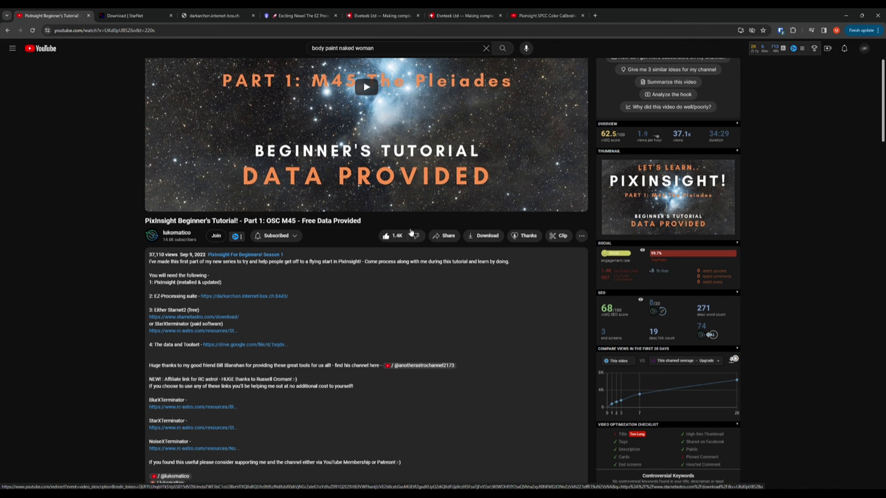
click(530, 16)
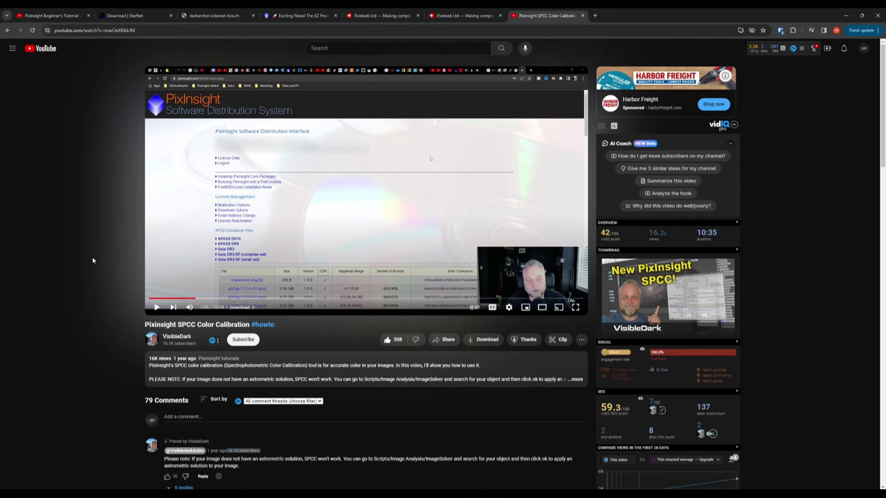
click(65, 20)
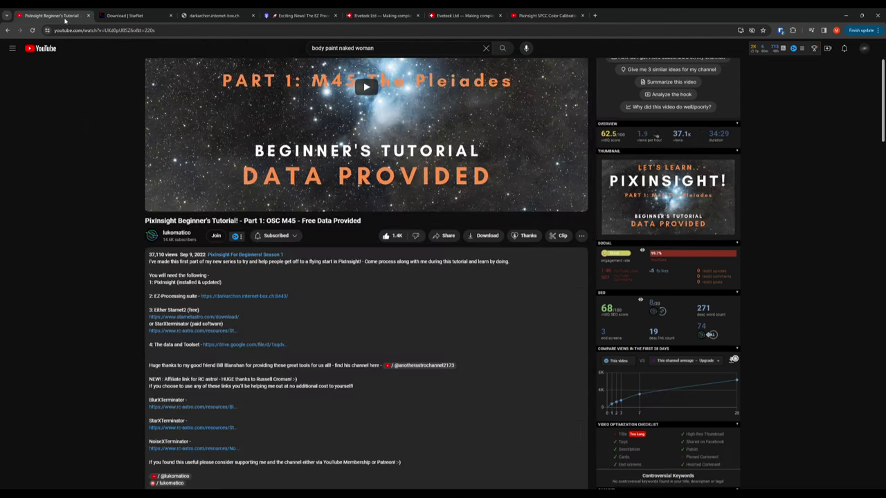
scroll(311, 166, up, 2)
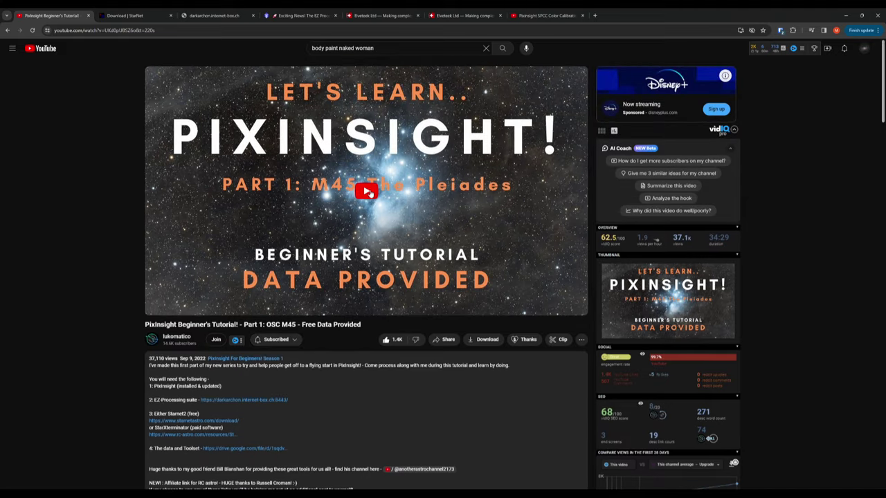